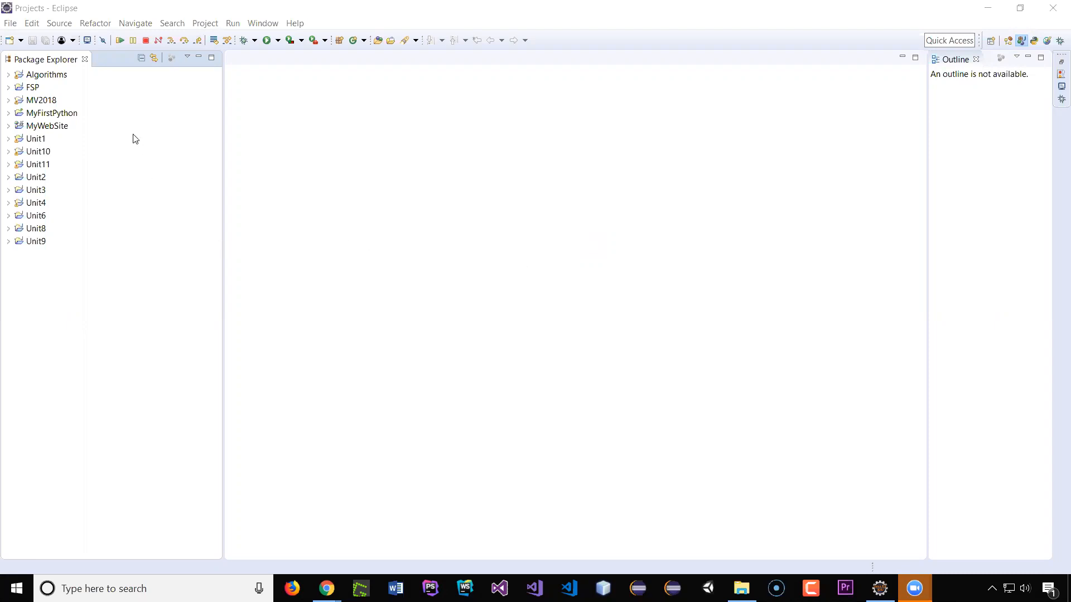
Step: Browse the New Project wizard's categories for a JavaFX project type, then cancel the wizard
{"action": "left_click", "coordinate": [11, 24]}
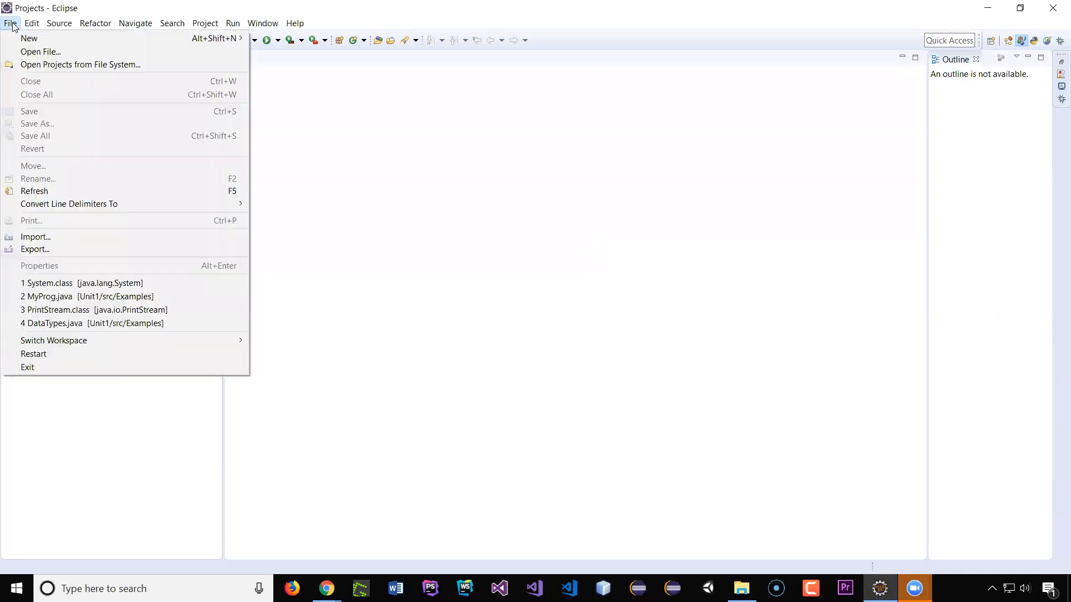
{"action": "mouse_move", "coordinate": [180, 38]}
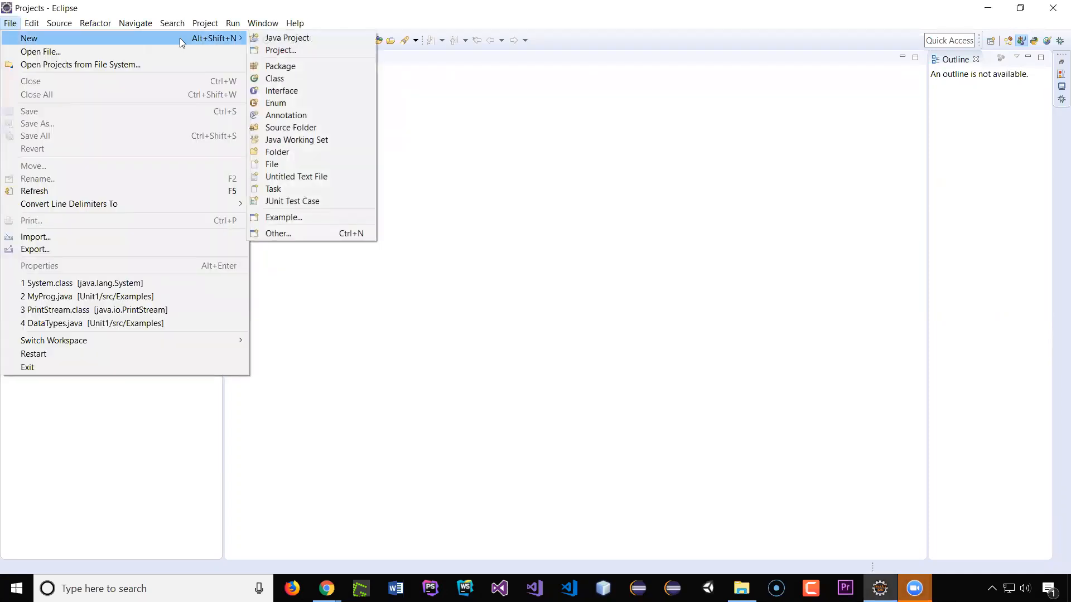
{"action": "left_click", "coordinate": [308, 51]}
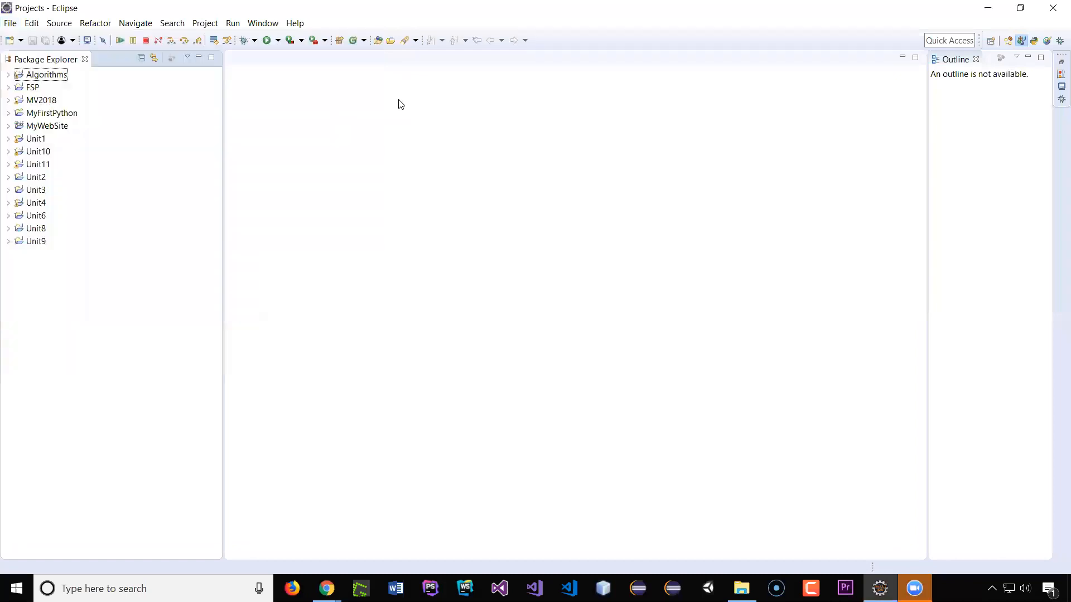
{"action": "left_click", "coordinate": [21, 41]}
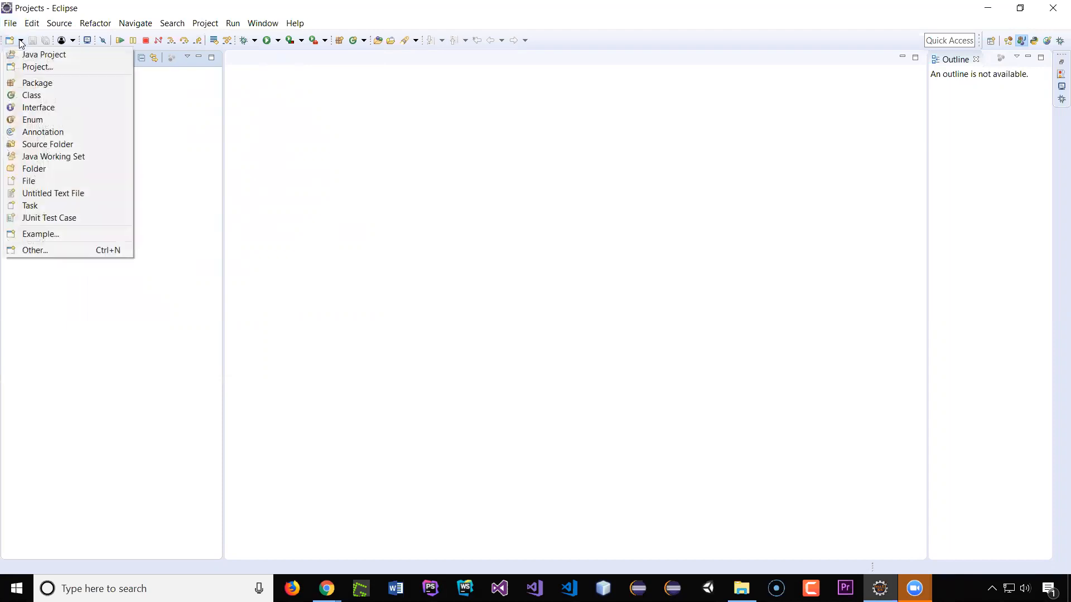
{"action": "left_click", "coordinate": [36, 67]}
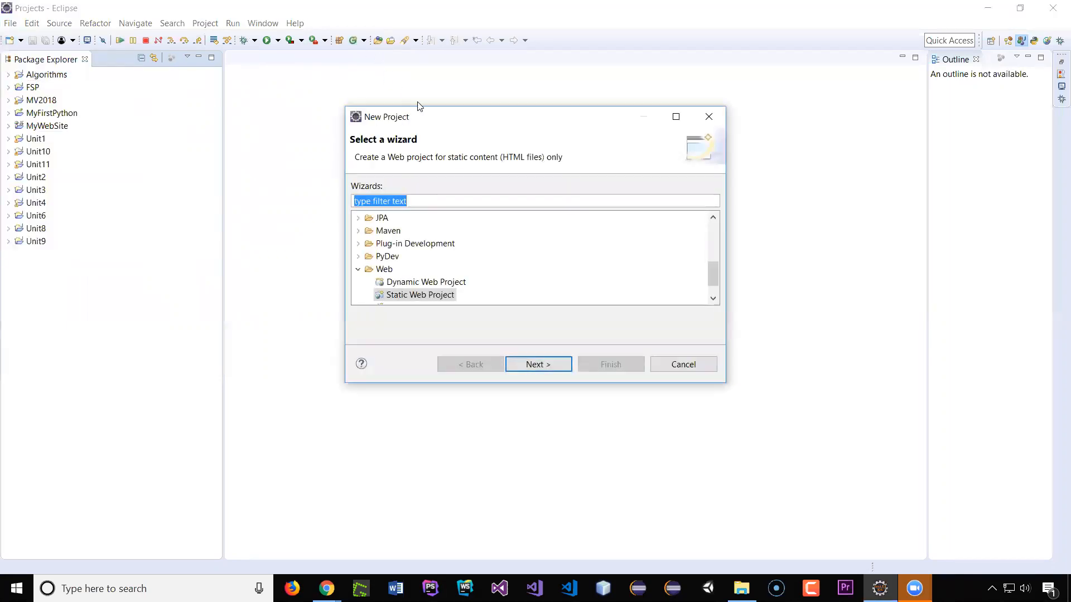
{"action": "left_click_drag", "start_coordinate": [462, 124], "coordinate": [415, 102]}
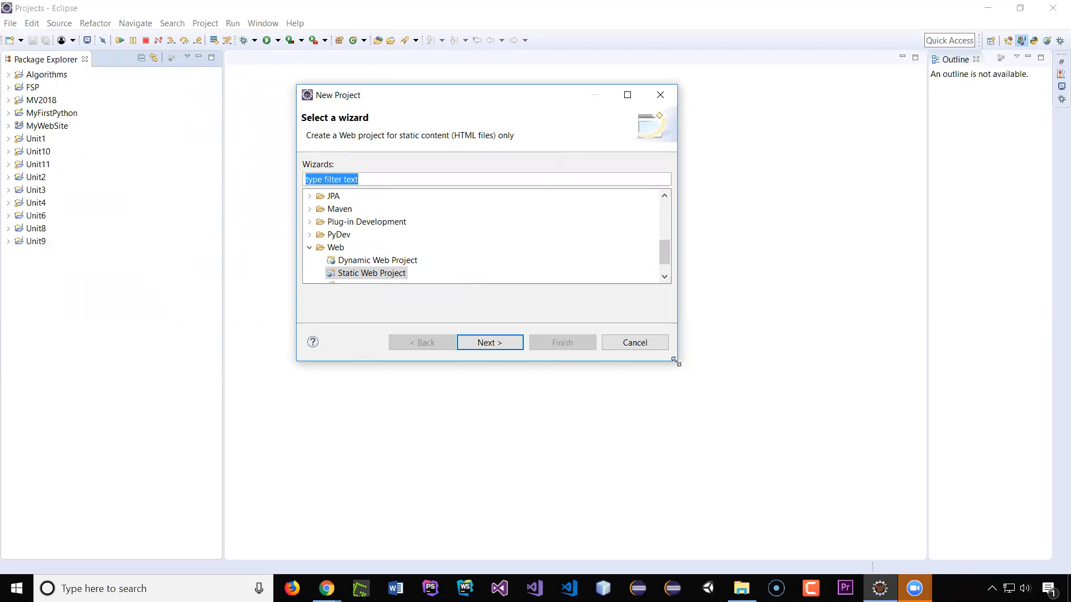
{"action": "left_click_drag", "start_coordinate": [676, 363], "coordinate": [734, 533]}
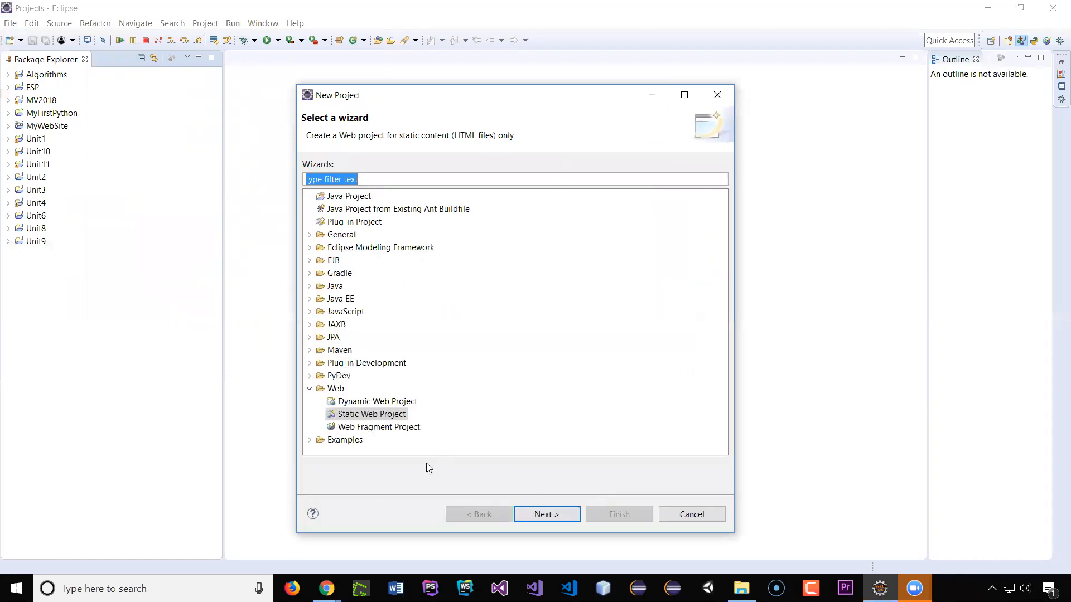
{"action": "double_click", "coordinate": [322, 392]}
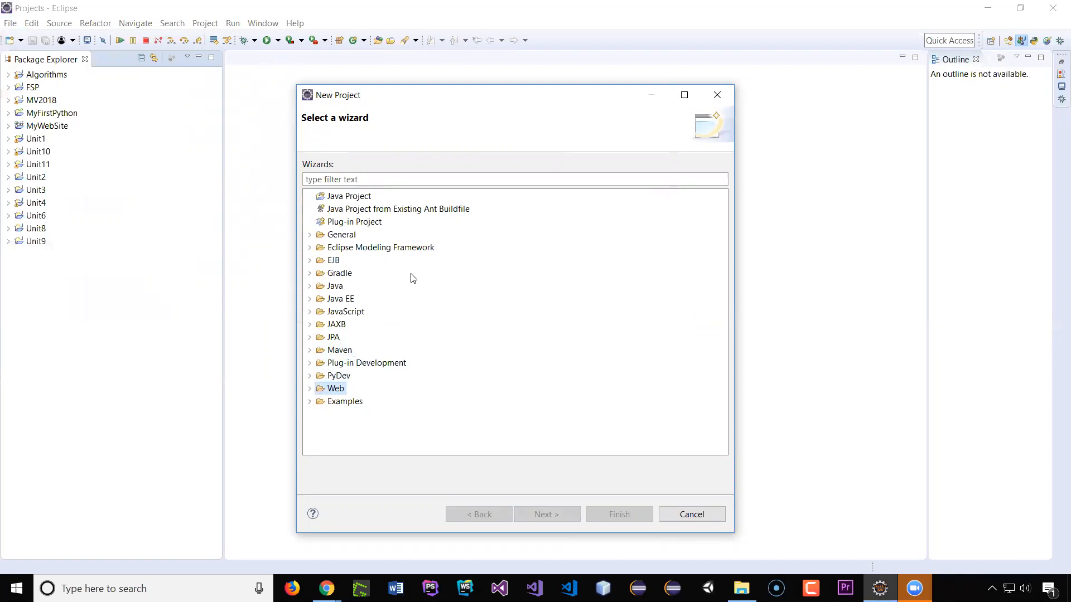
{"action": "left_click", "coordinate": [310, 390]}
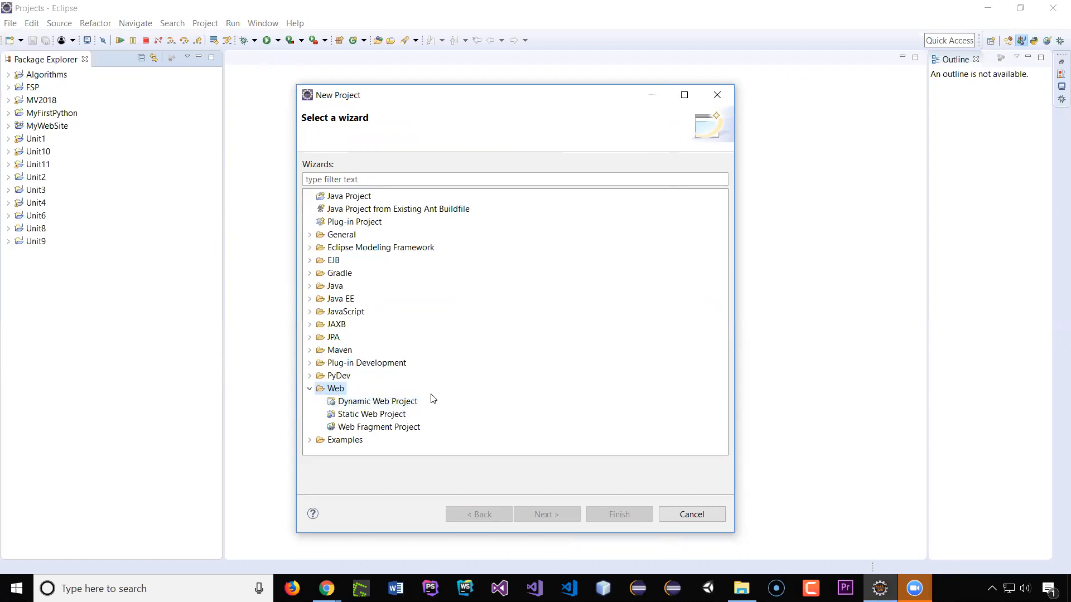
{"action": "left_click", "coordinate": [310, 390]}
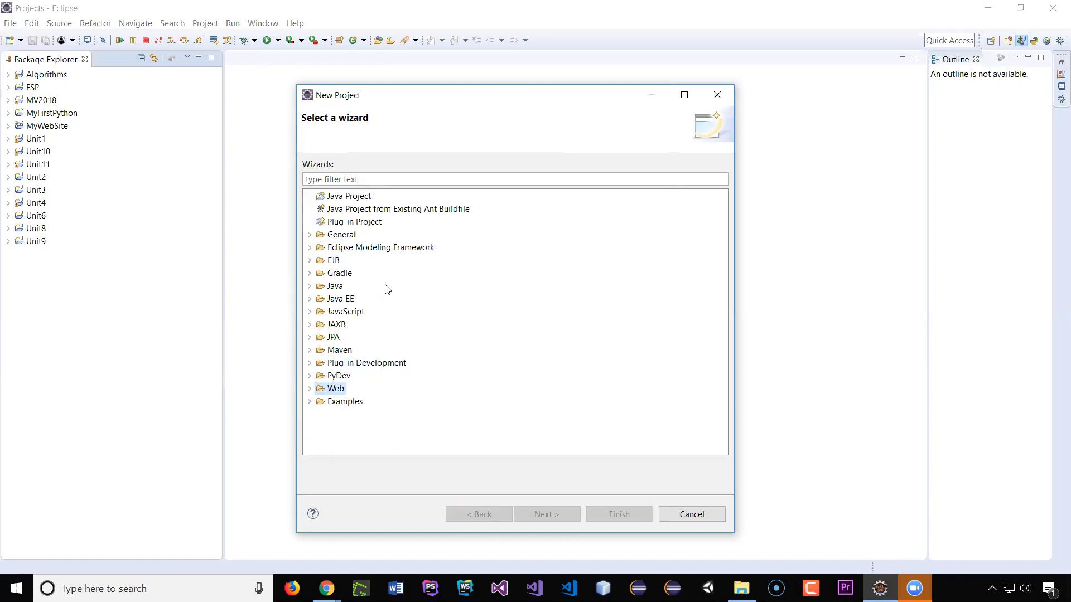
{"action": "left_click", "coordinate": [706, 513]}
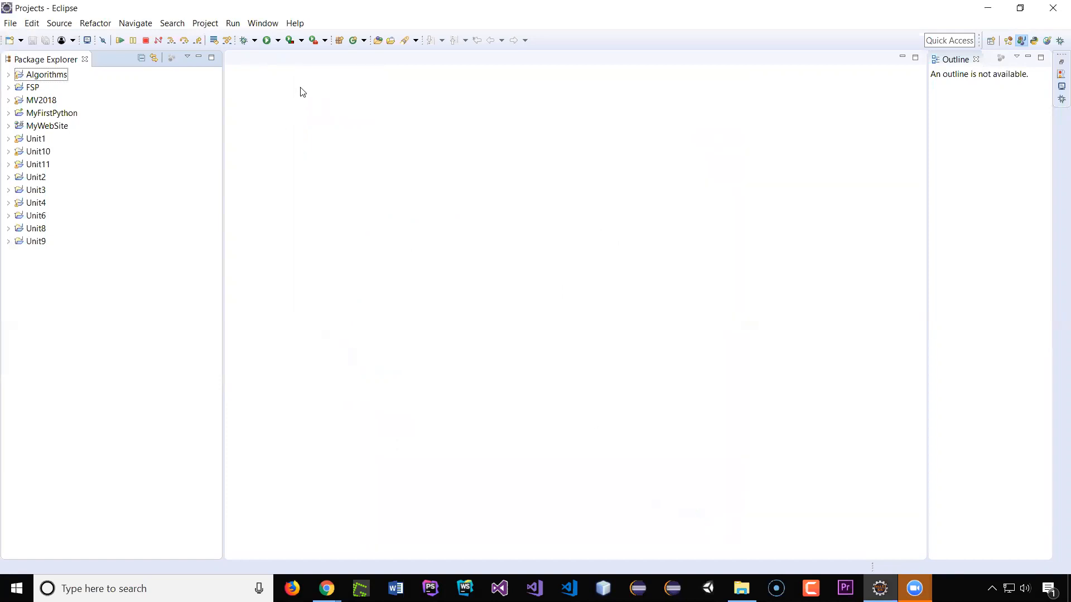
Step: Open the Eclipse Marketplace and search it for javafx
{"action": "left_click", "coordinate": [296, 25]}
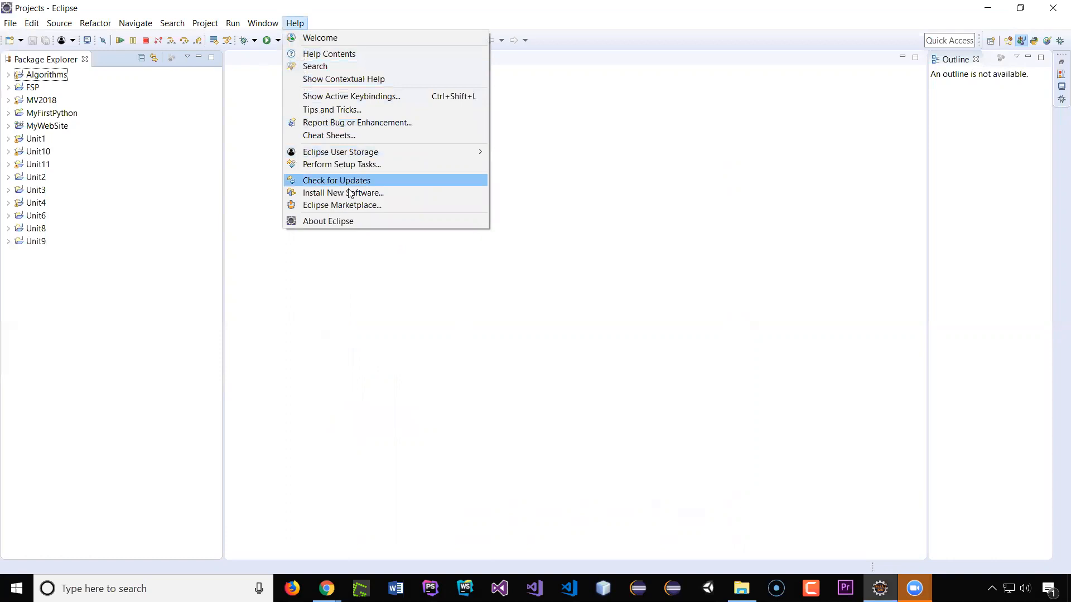
{"action": "left_click", "coordinate": [378, 205]}
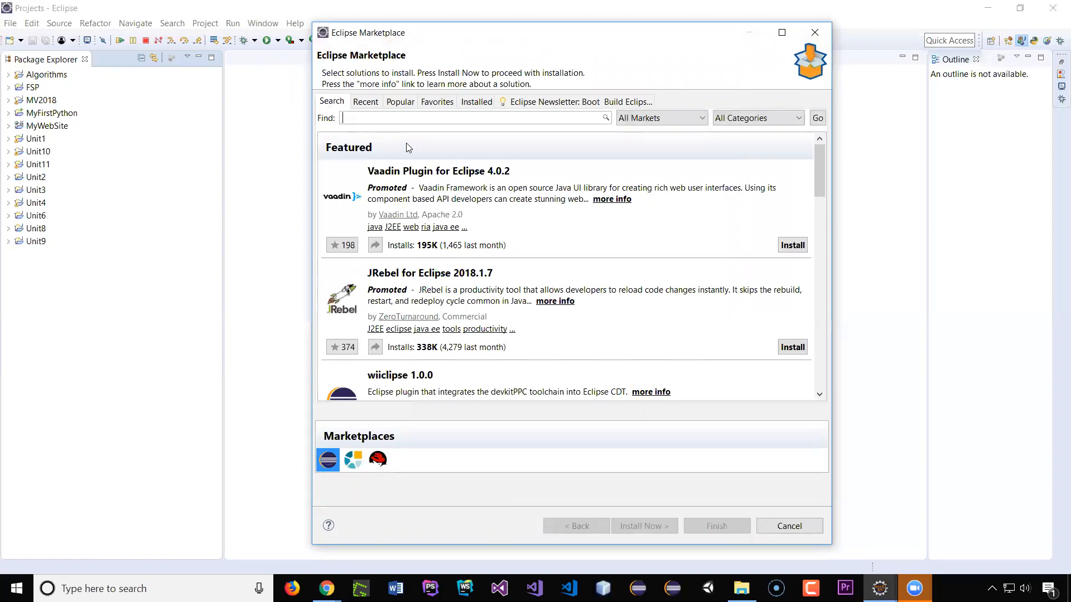
{"action": "type", "text": "javafx"}
{"action": "key", "text": "Return"}
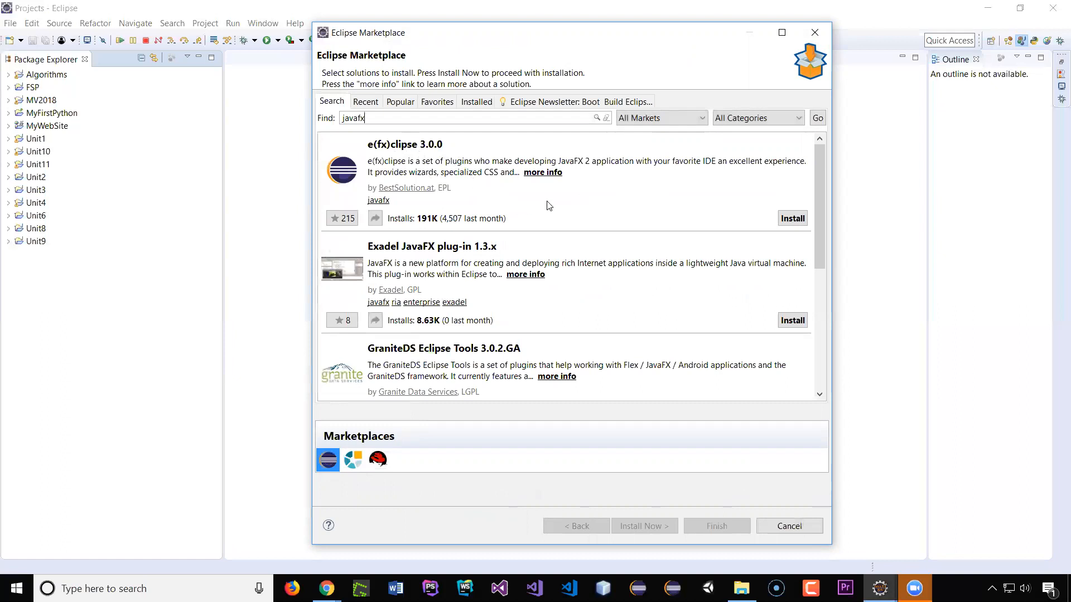
Step: Install e(fx)clipse 3.0.0, accepting the license agreement, and restart Eclipse
{"action": "left_click", "coordinate": [793, 217]}
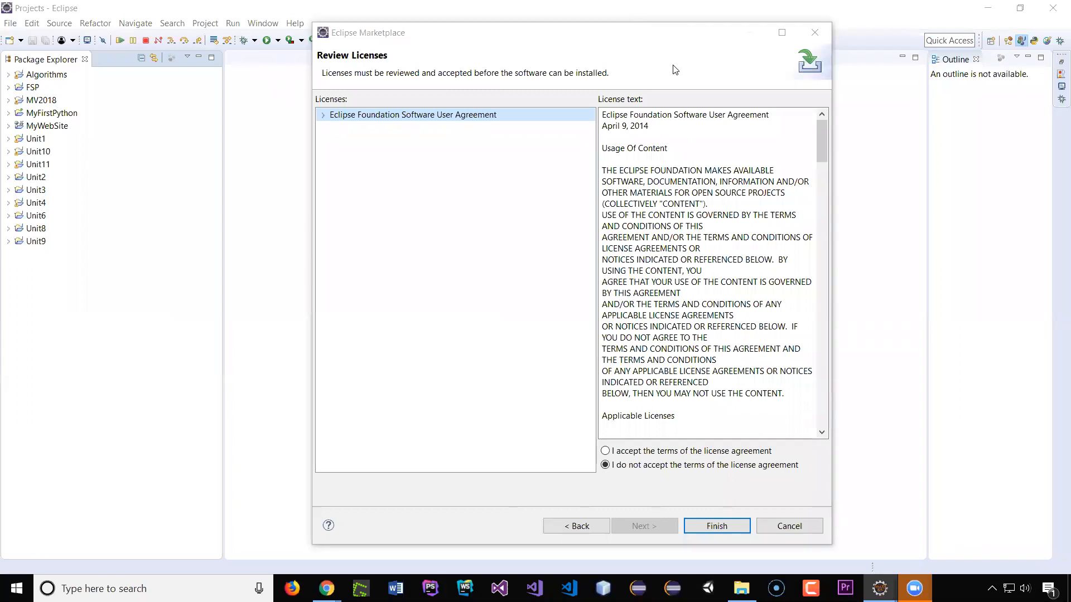
{"action": "left_click", "coordinate": [654, 68]}
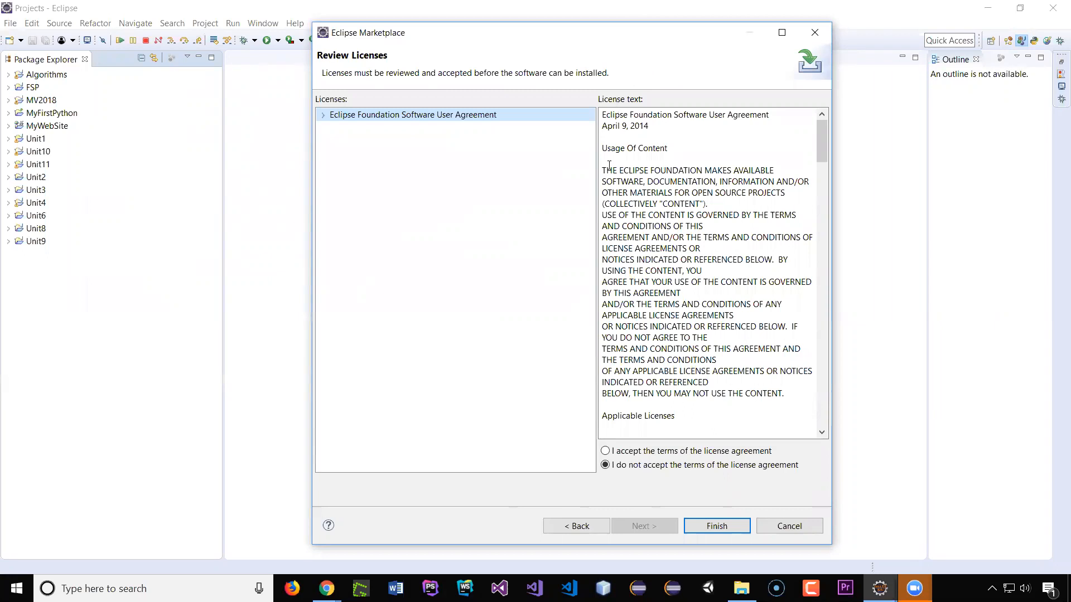
{"action": "left_click", "coordinate": [606, 452]}
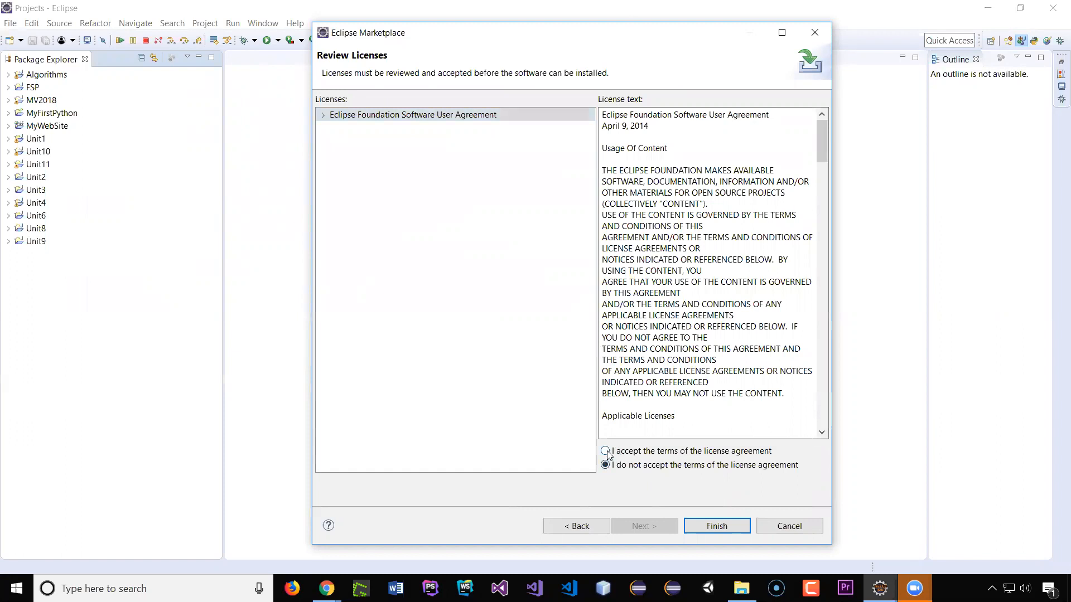
{"action": "left_click", "coordinate": [717, 526]}
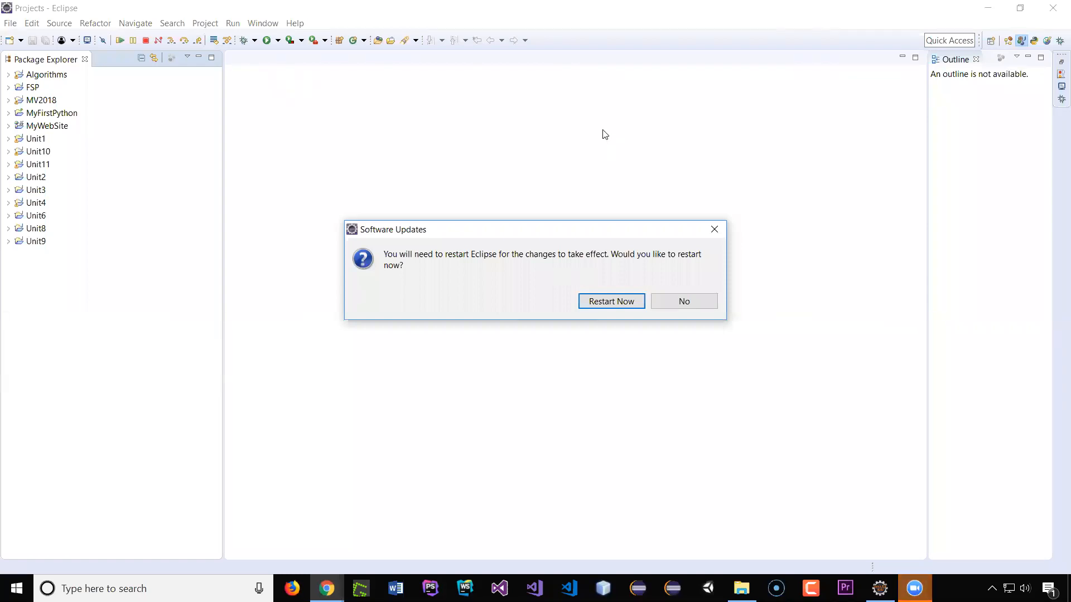
{"action": "left_click", "coordinate": [611, 300]}
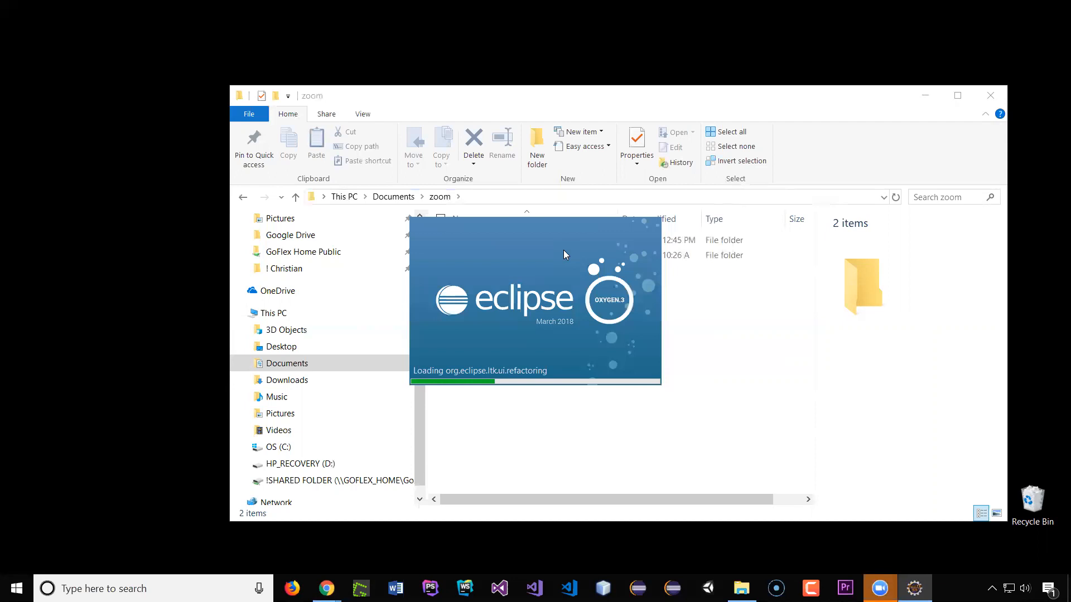
{"action": "left_click", "coordinate": [925, 97]}
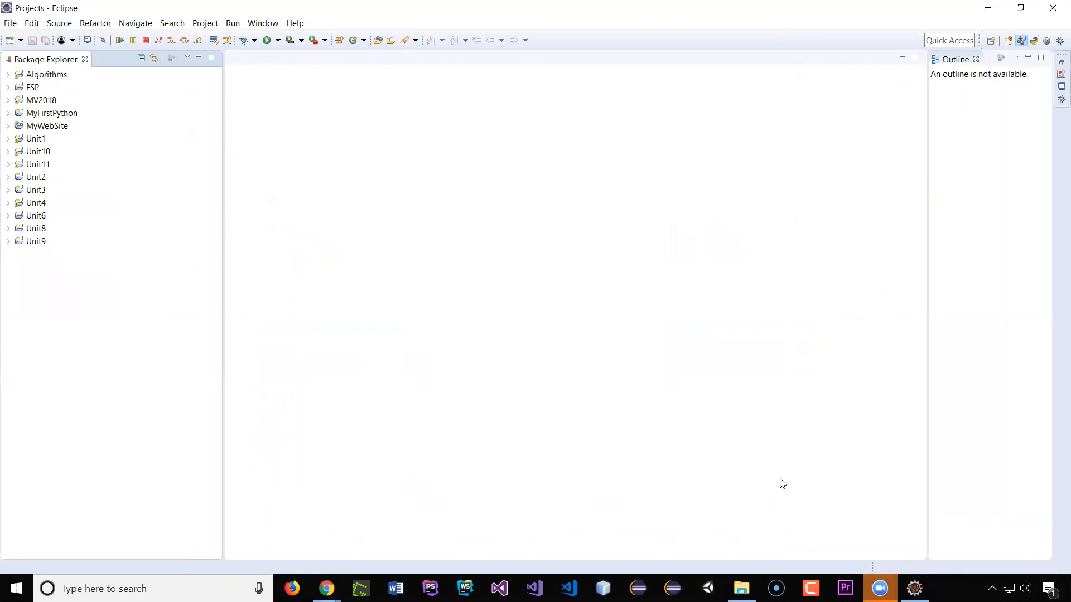
Step: Start a new project and choose the JavaFX Project wizard under the JavaFX category
{"action": "left_click", "coordinate": [21, 40]}
{"action": "left_click", "coordinate": [35, 67]}
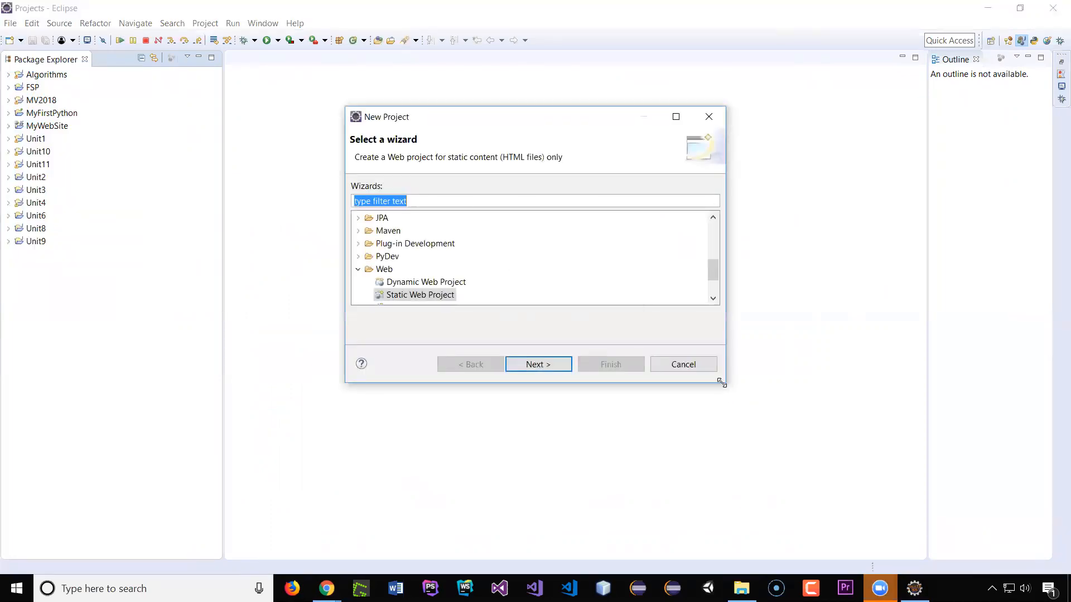
{"action": "left_click_drag", "start_coordinate": [722, 382], "coordinate": [706, 506]}
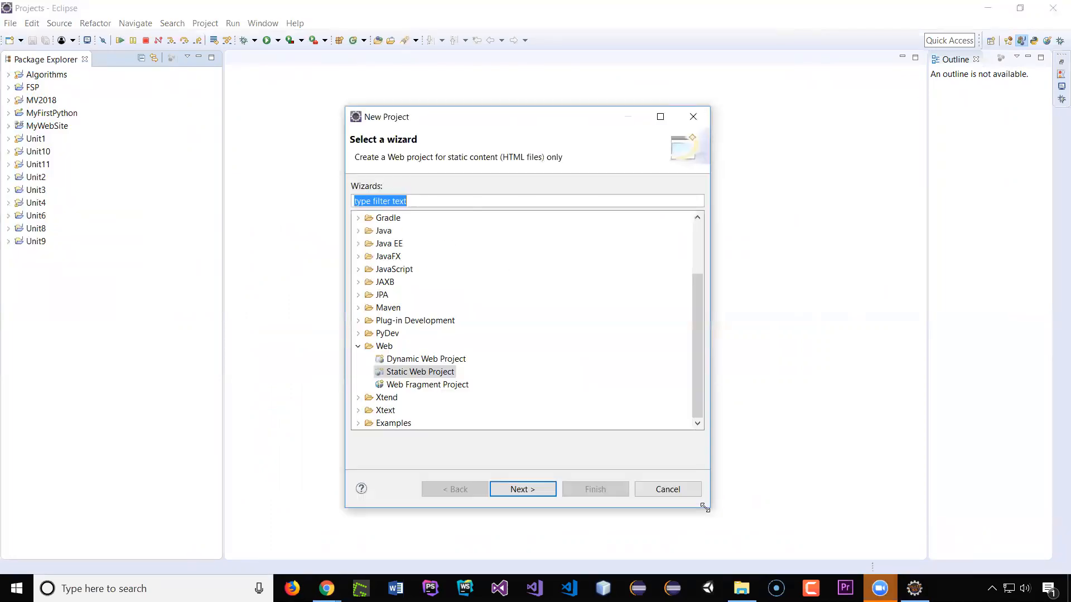
{"action": "left_click", "coordinate": [358, 347]}
{"action": "left_click", "coordinate": [391, 298]}
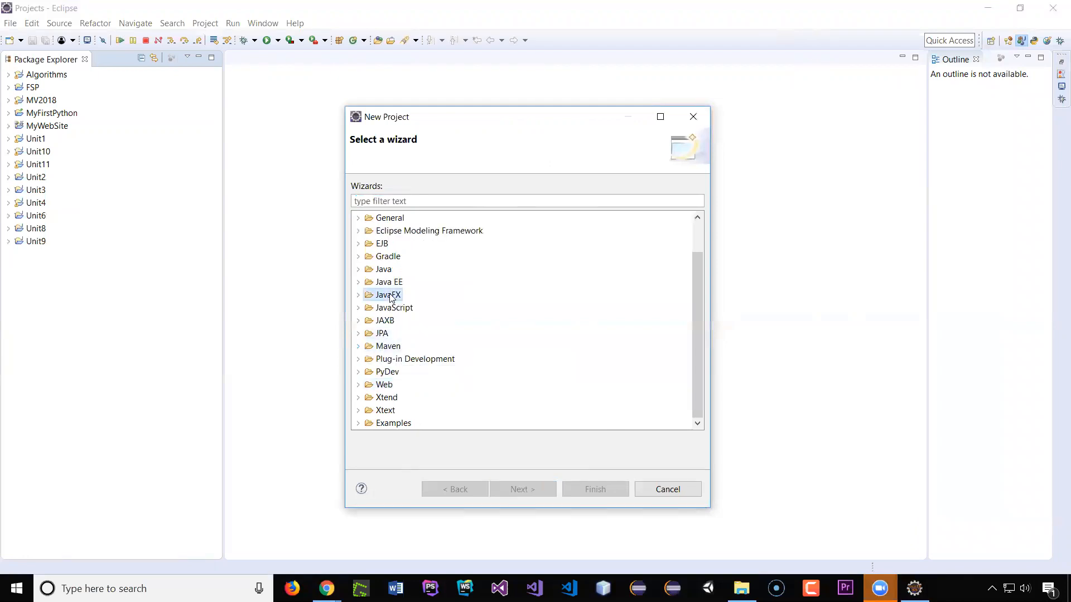
{"action": "left_click", "coordinate": [358, 295]}
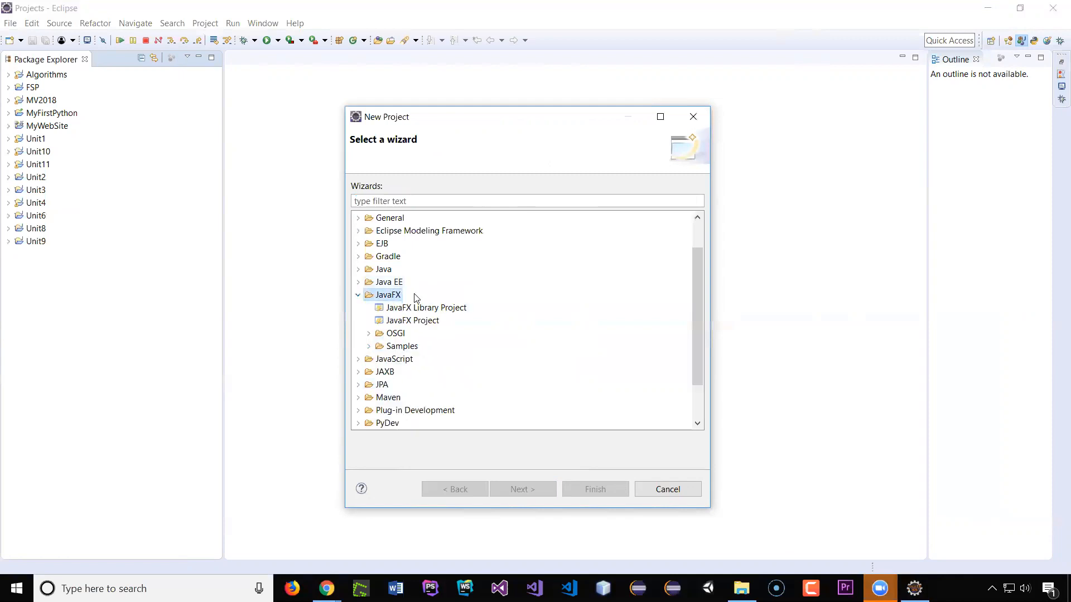
{"action": "left_click", "coordinate": [415, 322]}
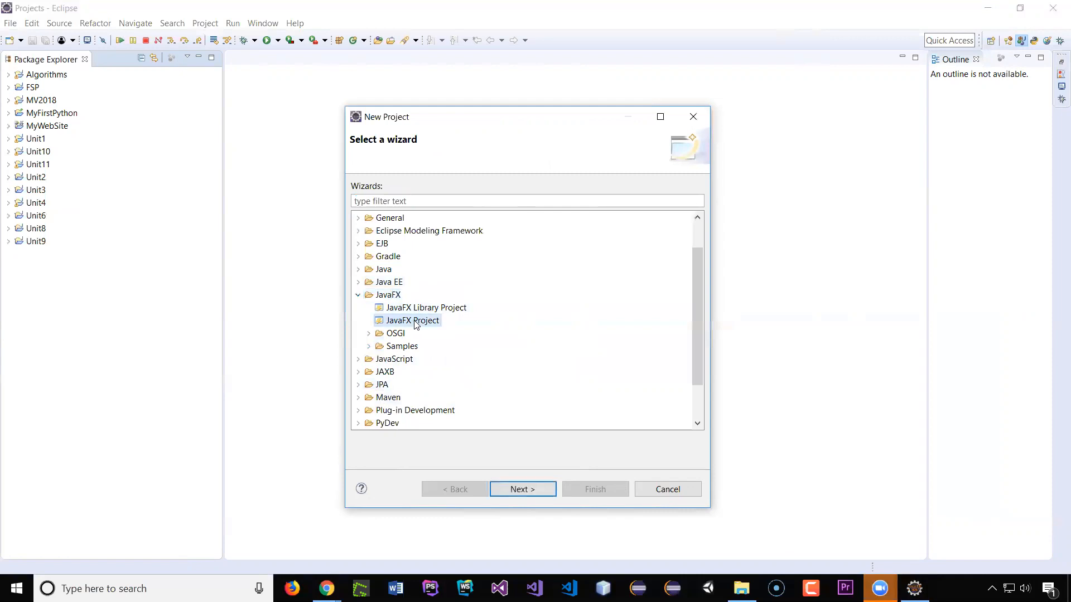
{"action": "left_click", "coordinate": [536, 486]}
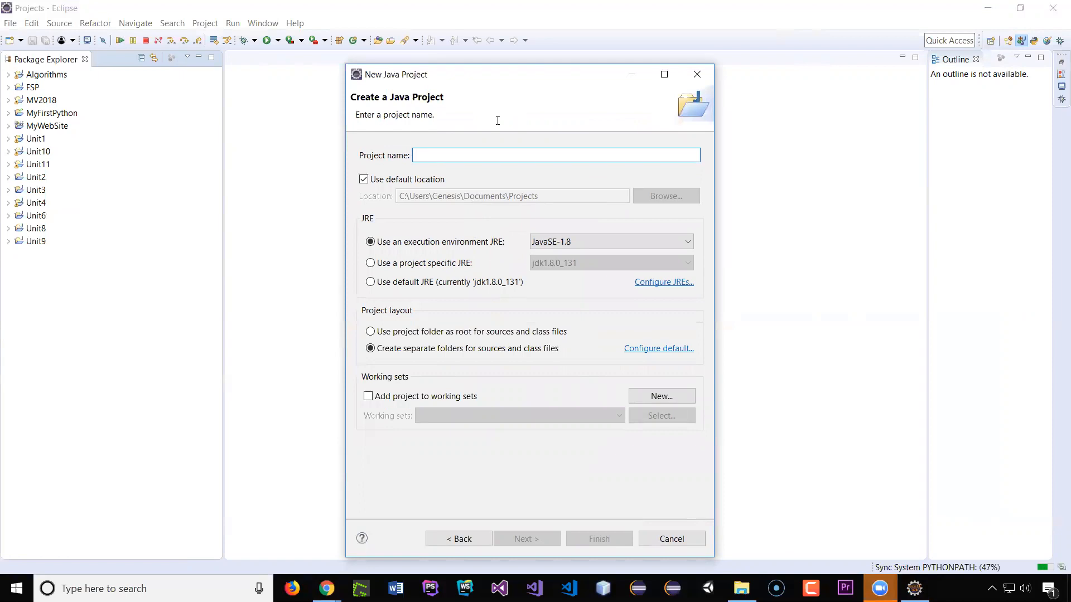
Step: Name the project JFXDemo and finish the wizard with the desktop application package defaults
{"action": "type", "text": "JFXDemo"}
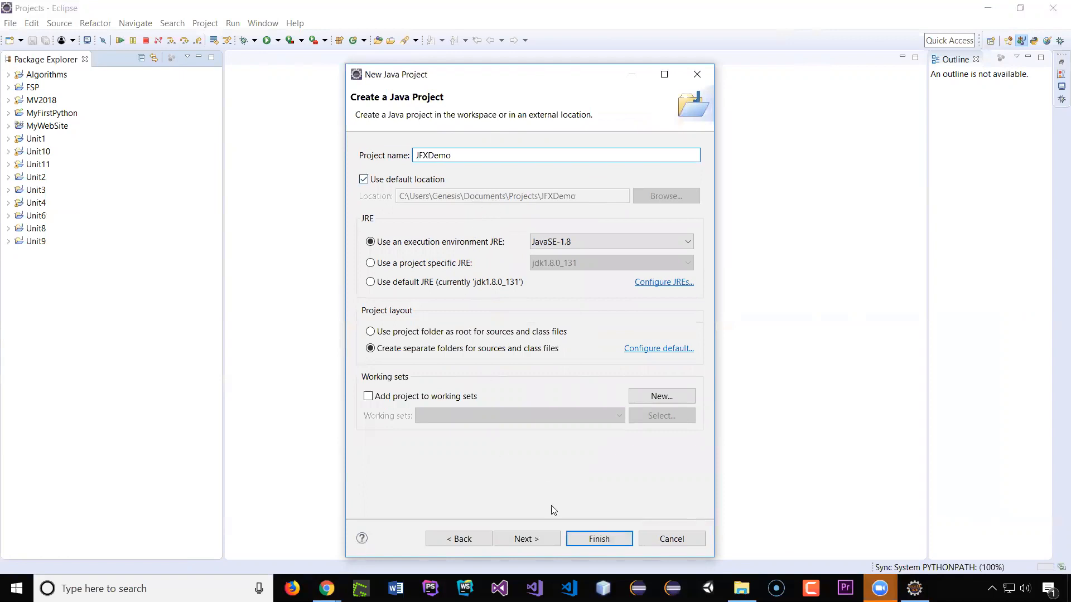
{"action": "left_click", "coordinate": [541, 540]}
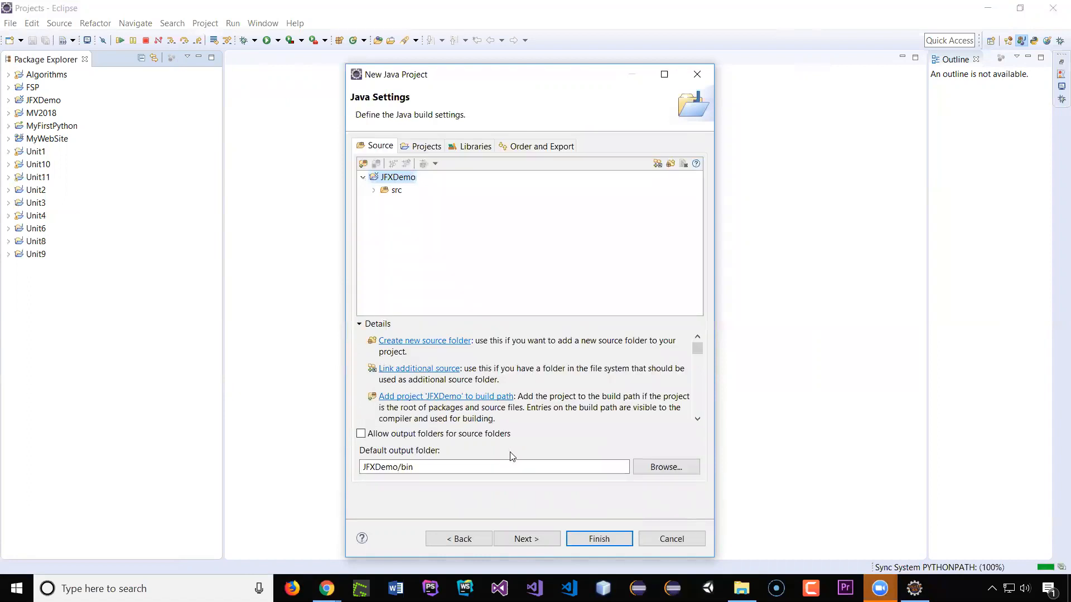
{"action": "left_click", "coordinate": [540, 537]}
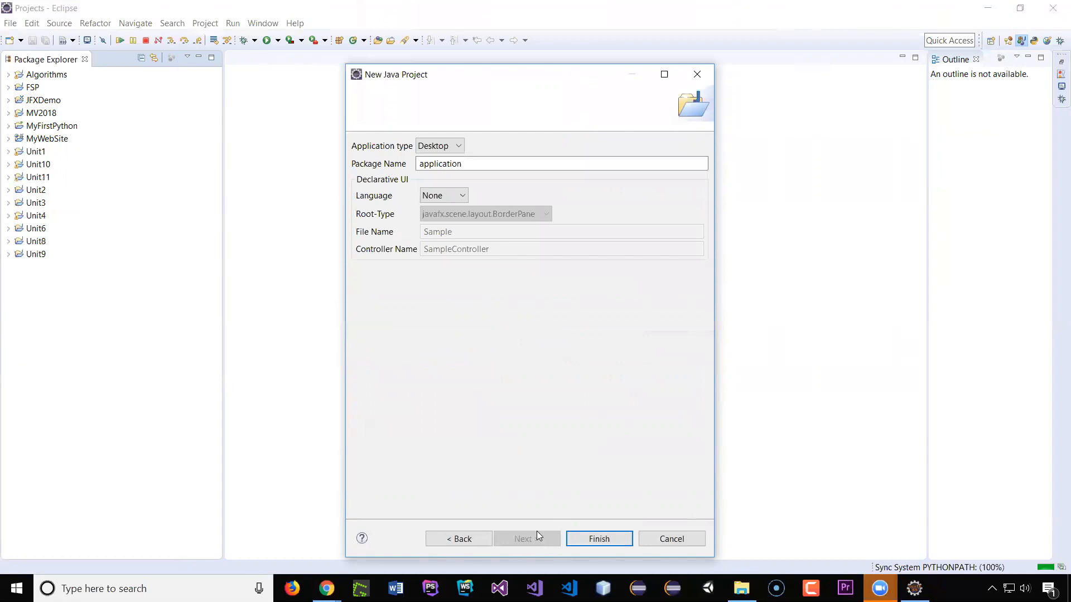
{"action": "left_click", "coordinate": [438, 165]}
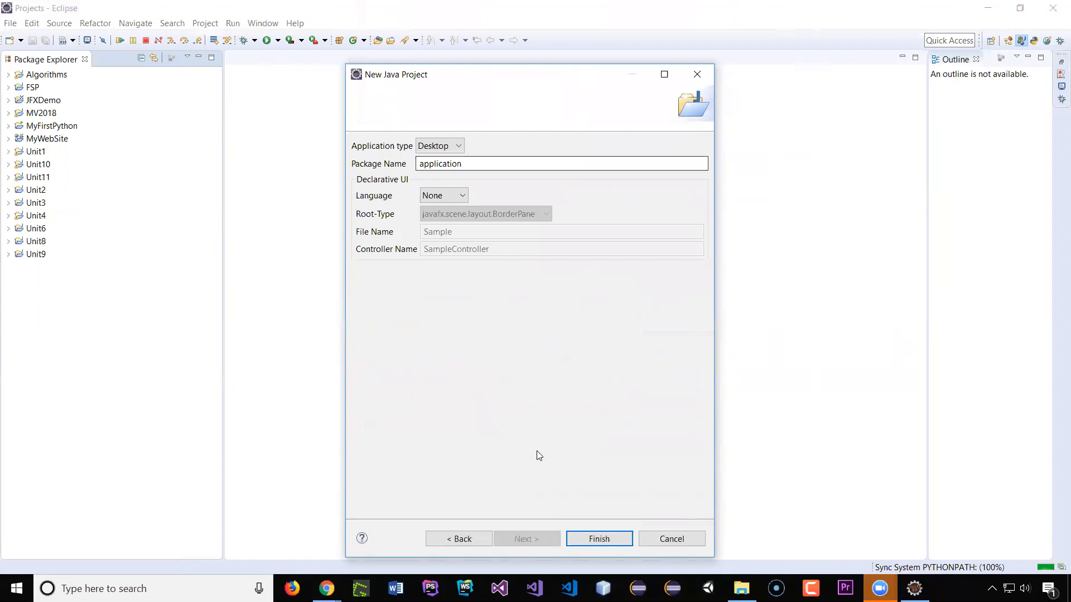
{"action": "left_click", "coordinate": [599, 538]}
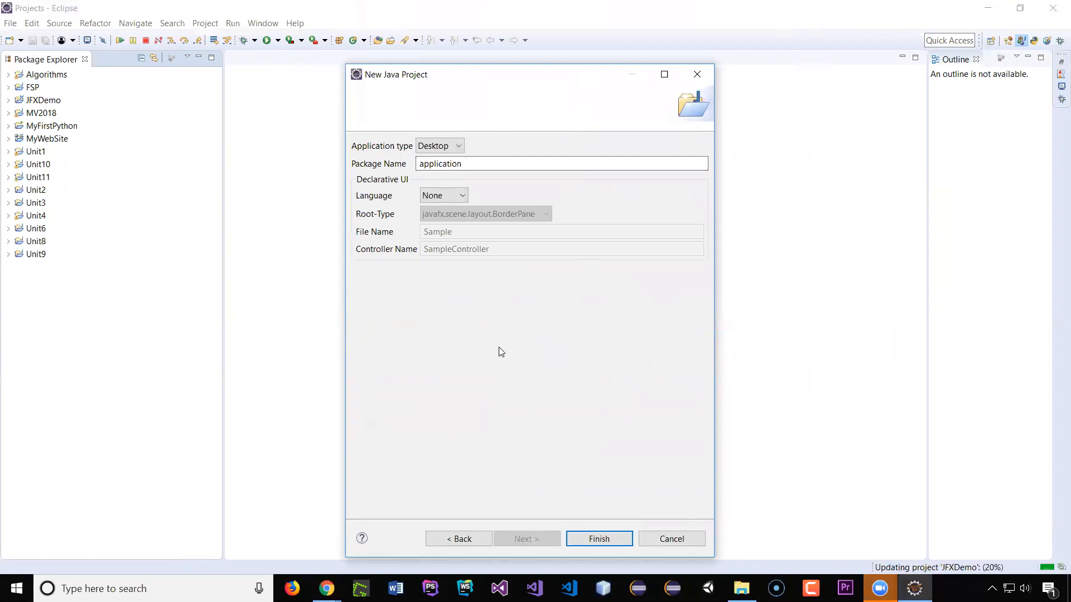
{"action": "key", "text": "Return"}
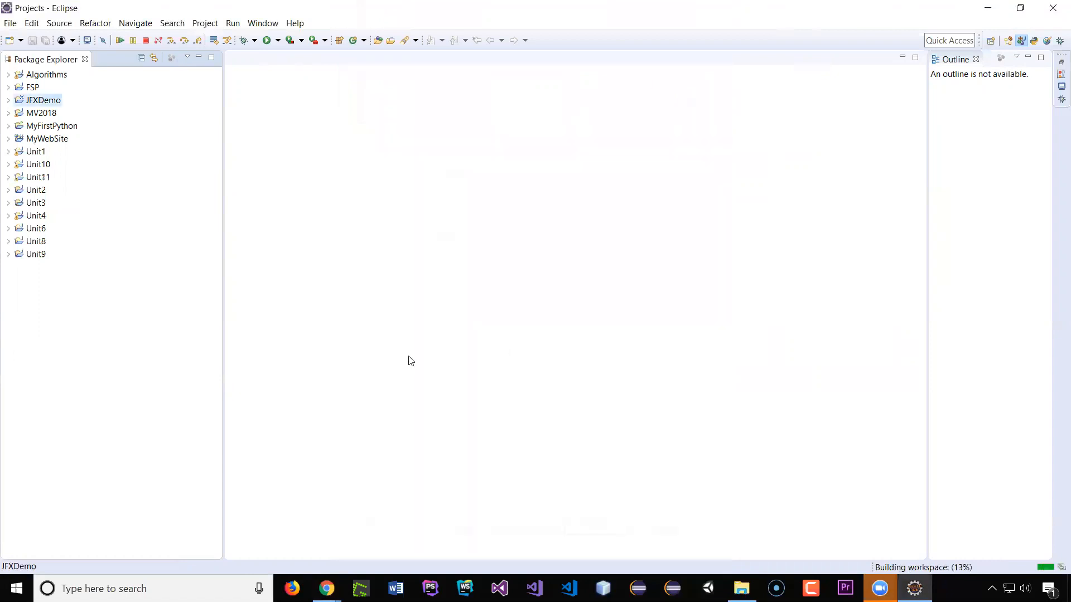
Step: Expand JFXDemo's src and application folders and open Main.java
{"action": "left_click", "coordinate": [8, 103]}
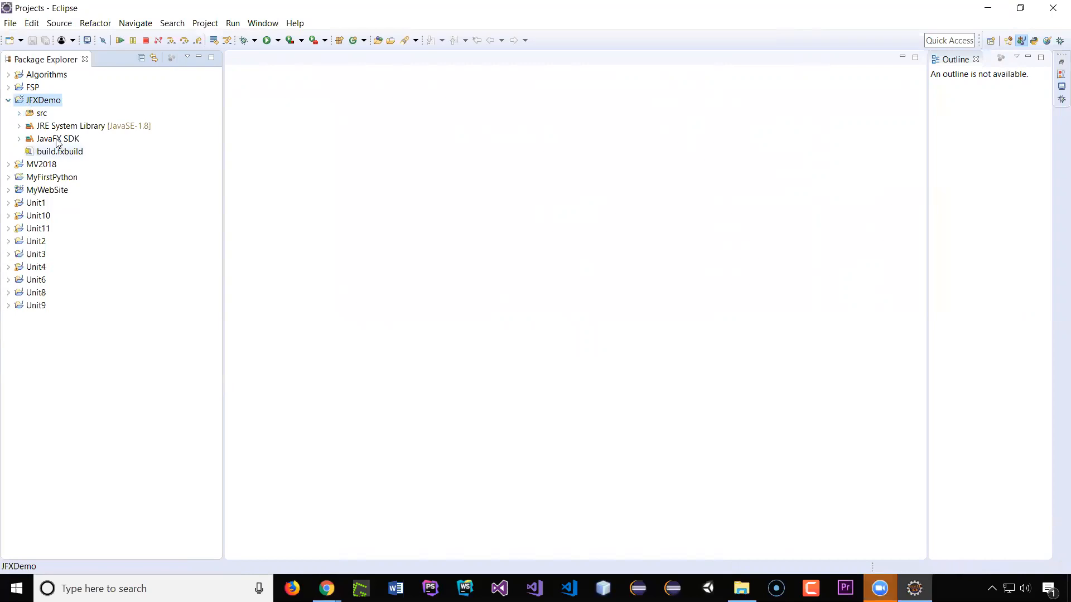
{"action": "left_click", "coordinate": [20, 113]}
{"action": "left_click", "coordinate": [30, 126]}
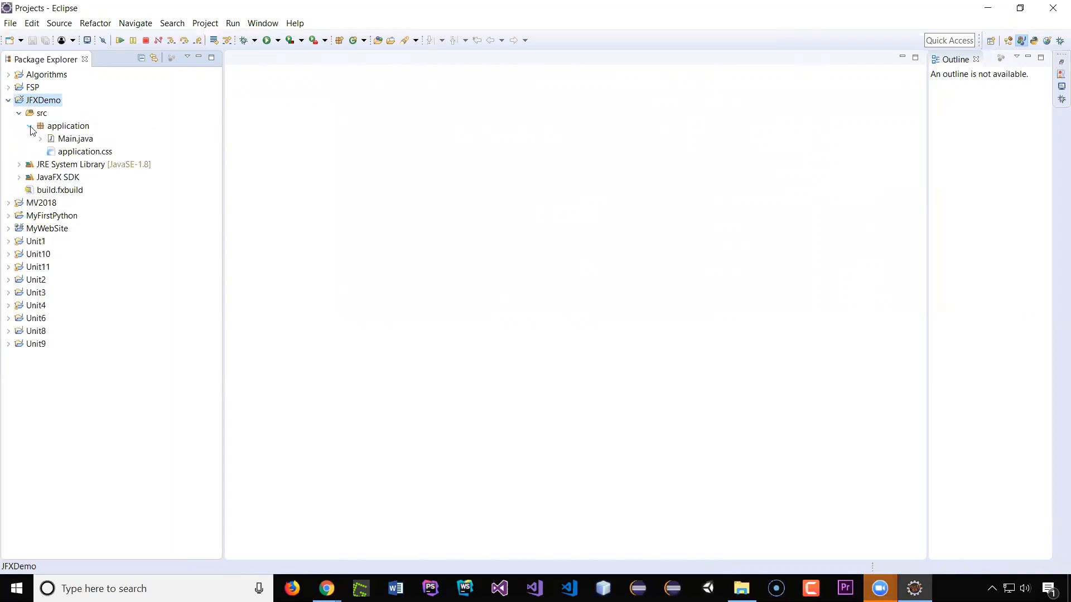
{"action": "left_click", "coordinate": [73, 136]}
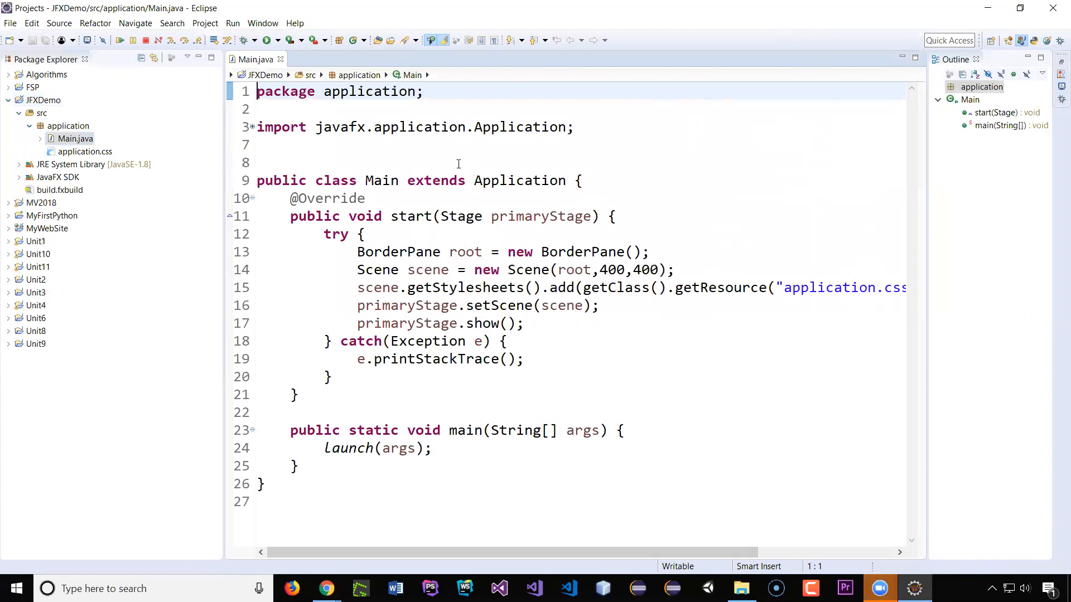
Step: Remove the try statement and its catch block from the start method, keeping the body statements
{"action": "double_click", "coordinate": [510, 178]}
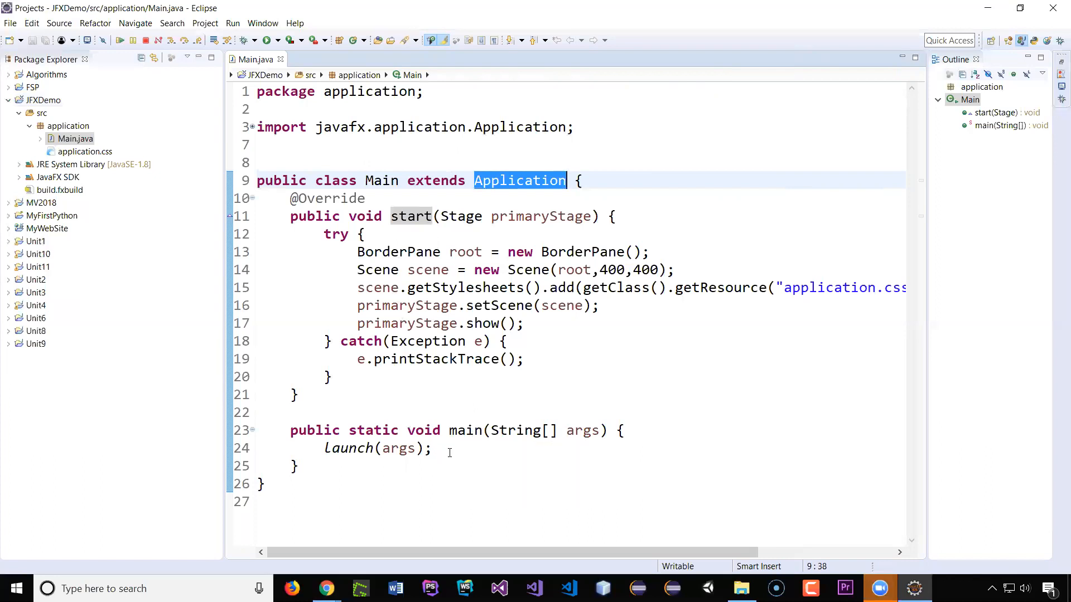
{"action": "left_click", "coordinate": [323, 234]}
{"action": "left_click_drag", "start_coordinate": [323, 234], "coordinate": [386, 388]}
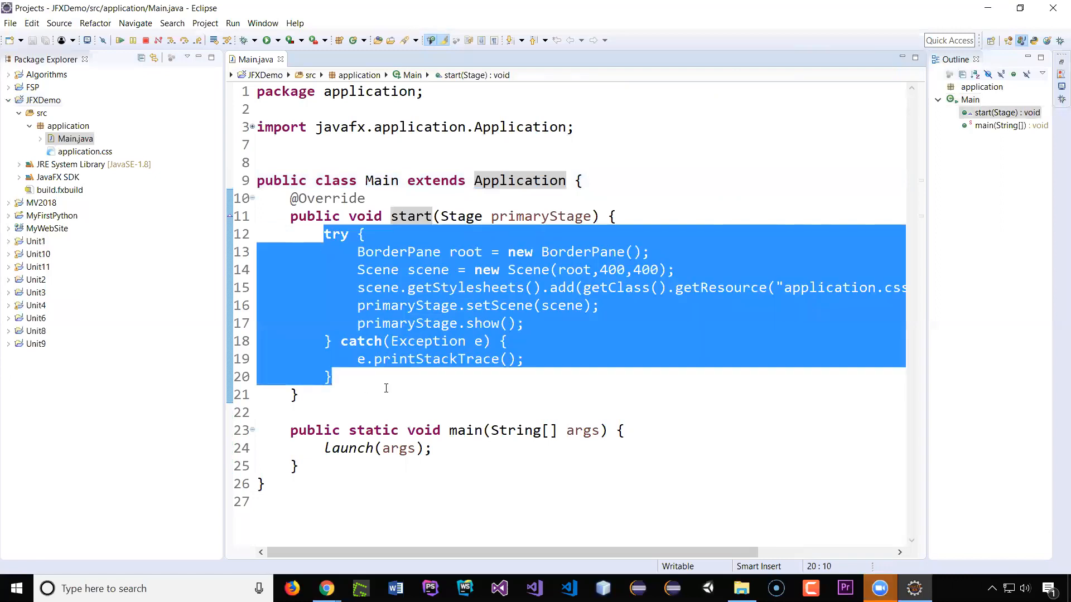
{"action": "left_click", "coordinate": [327, 287]}
{"action": "left_click_drag", "start_coordinate": [324, 234], "coordinate": [366, 234]}
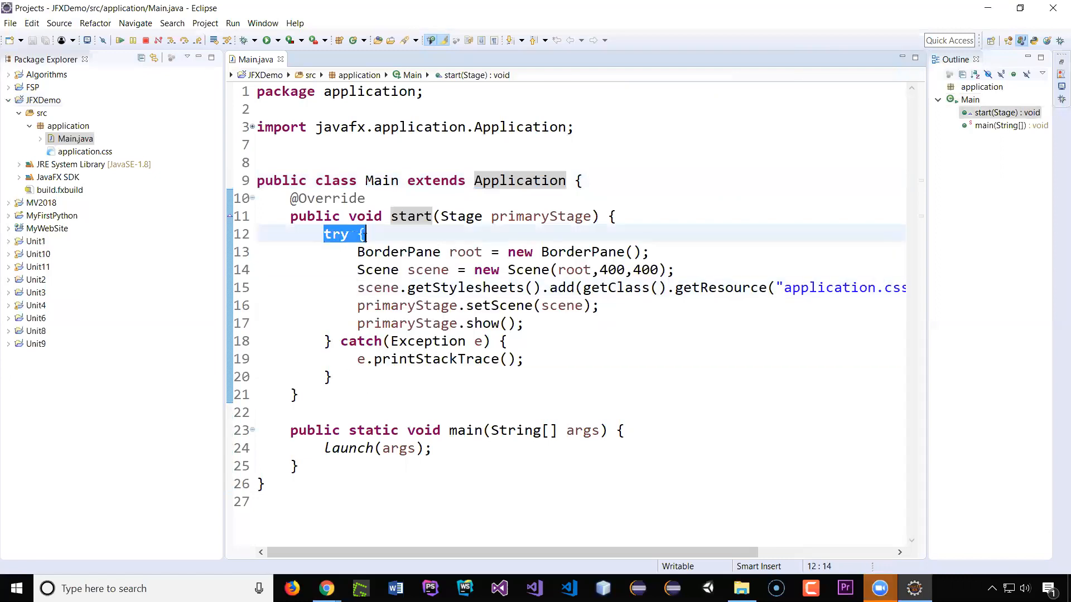
{"action": "key", "text": "BackSpace"}
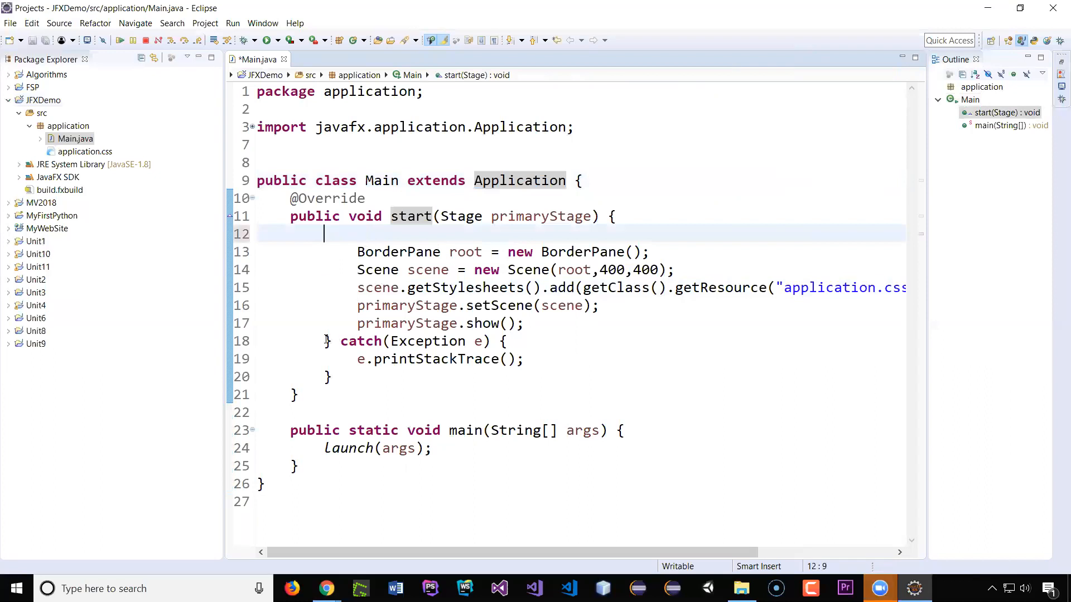
{"action": "left_click_drag", "start_coordinate": [323, 341], "coordinate": [341, 382]}
{"action": "key", "text": "BackSpace"}
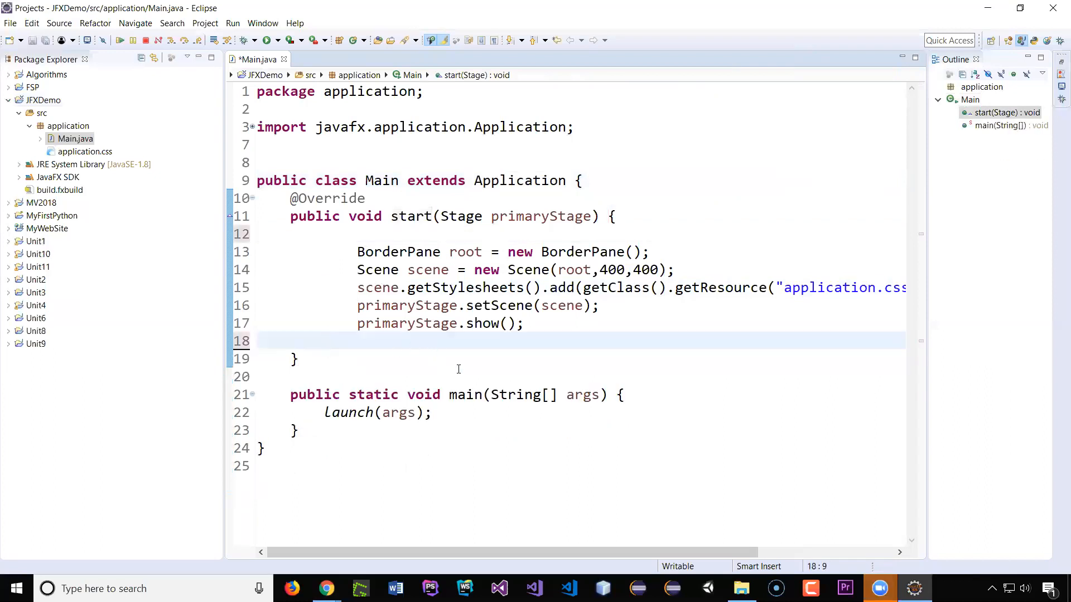
{"action": "left_click", "coordinate": [461, 412]}
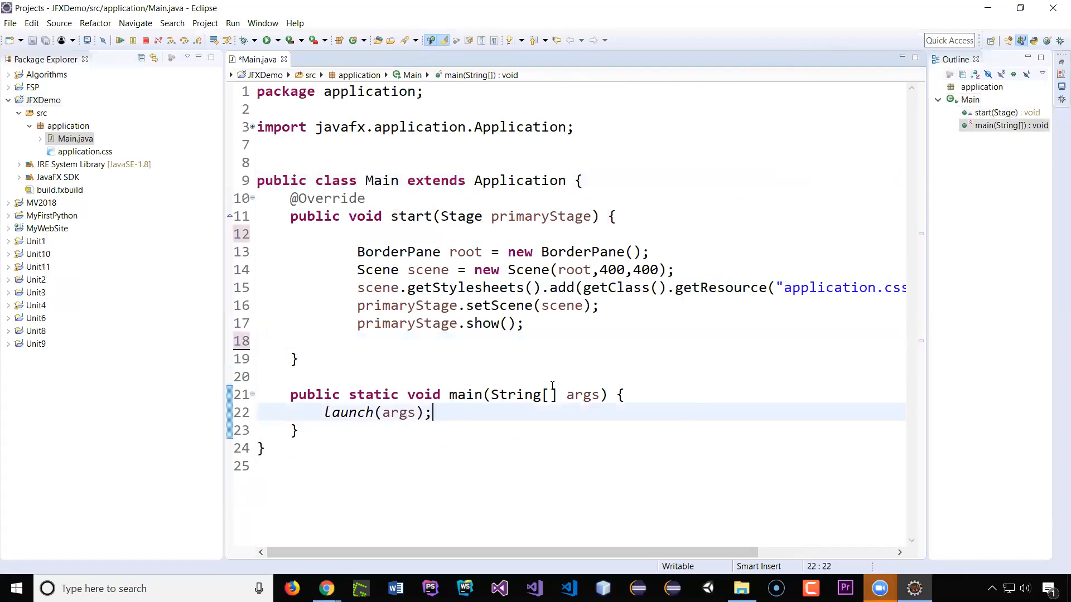
{"action": "double_click", "coordinate": [398, 413]}
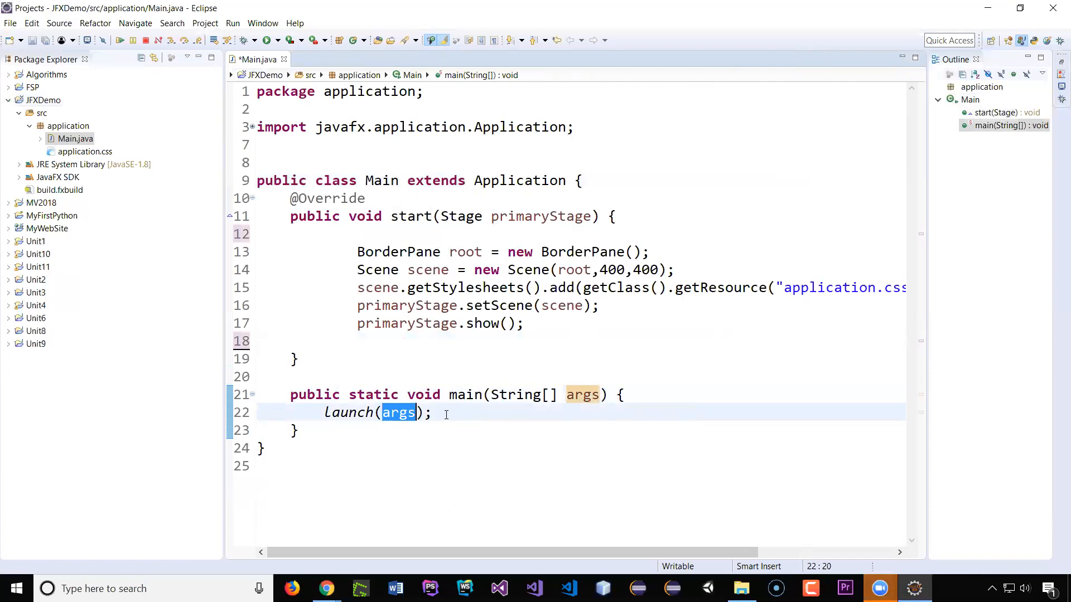
{"action": "double_click", "coordinate": [410, 216]}
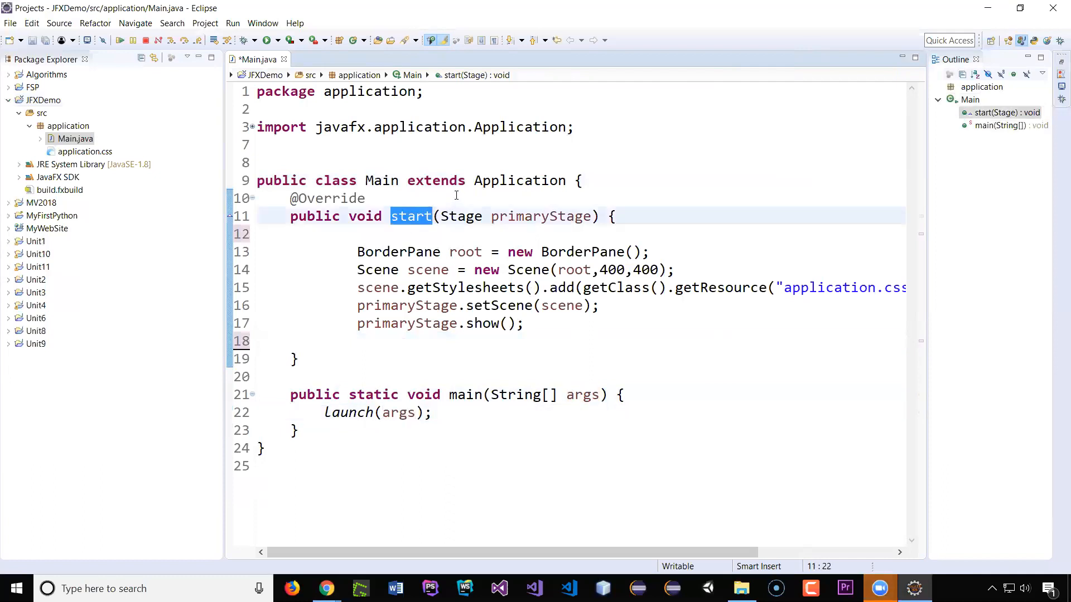
{"action": "mouse_move", "coordinate": [402, 416]}
{"action": "left_click_drag", "start_coordinate": [290, 199], "coordinate": [368, 198]}
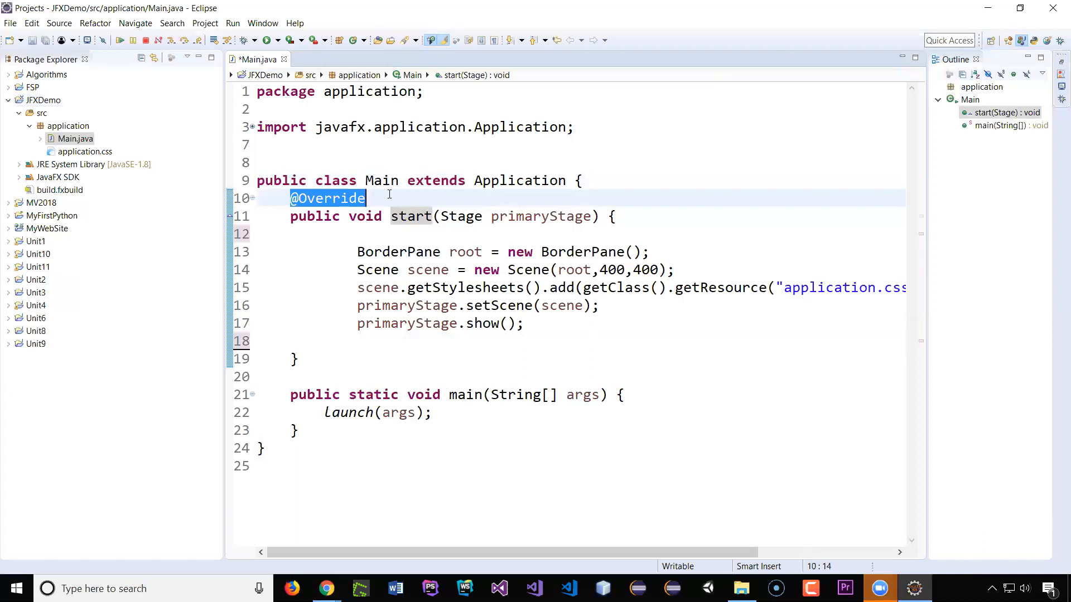
{"action": "left_click", "coordinate": [389, 194]}
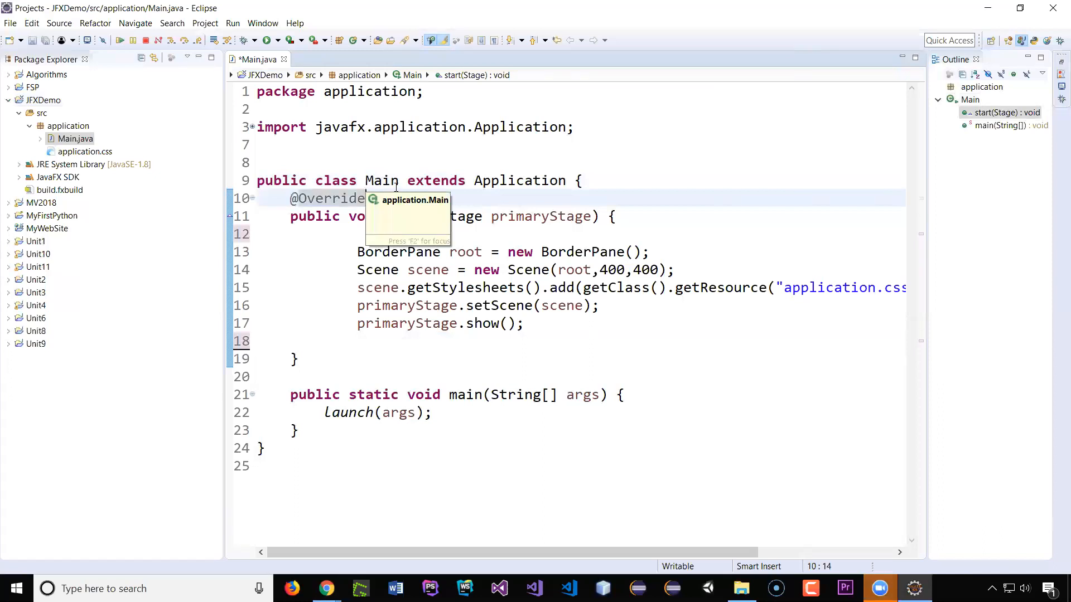
{"action": "left_click", "coordinate": [276, 200]}
{"action": "key", "text": "Return"}
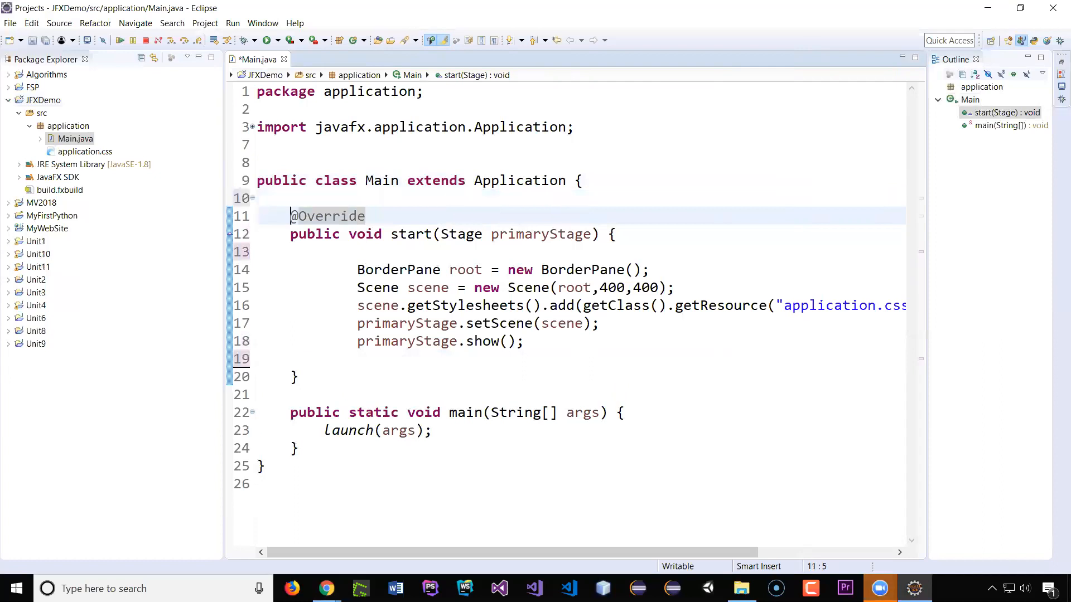
{"action": "left_click", "coordinate": [310, 193]}
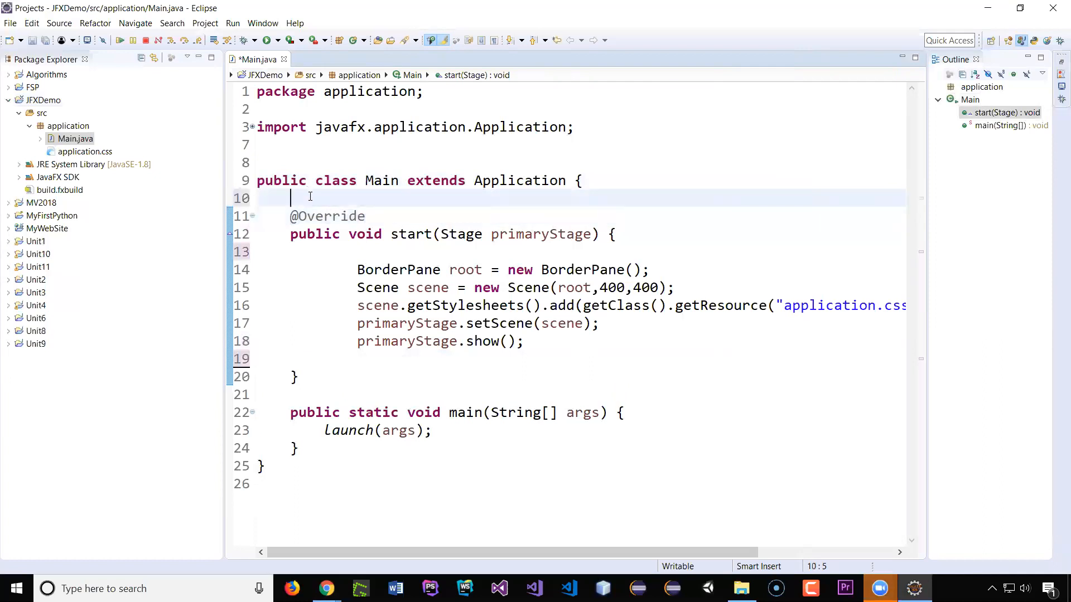
{"action": "left_click", "coordinate": [508, 181]}
{"action": "double_click", "coordinate": [509, 180]}
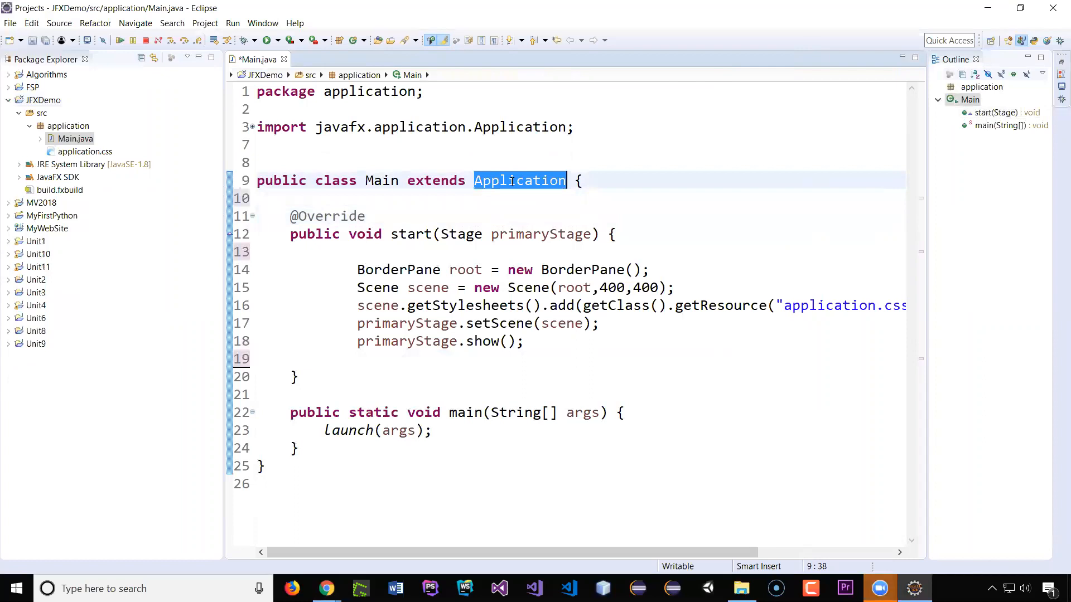
{"action": "left_click", "coordinate": [376, 199]}
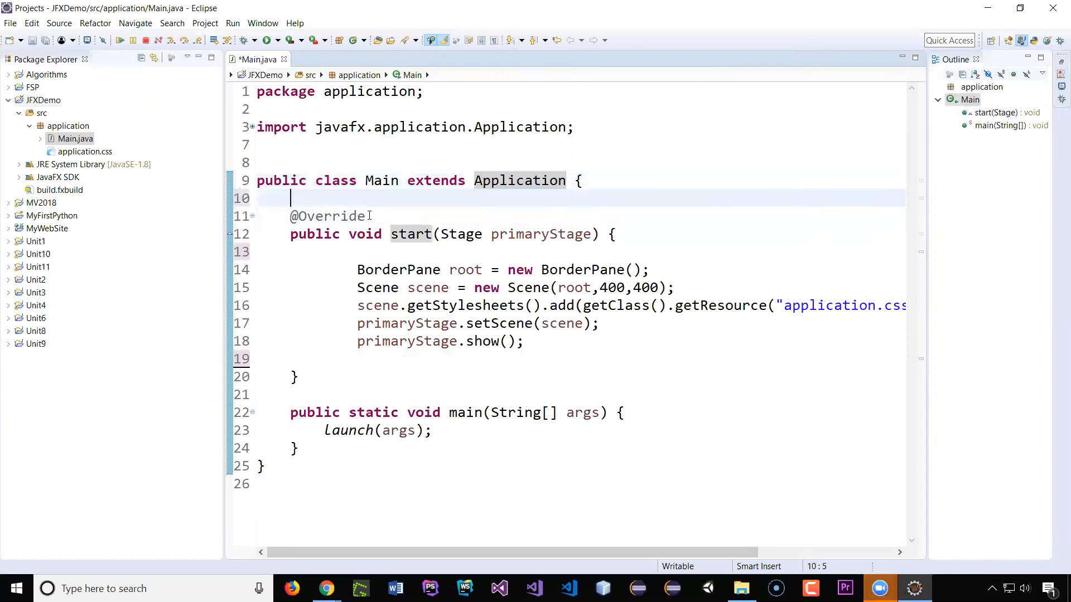
{"action": "left_click", "coordinate": [367, 216]}
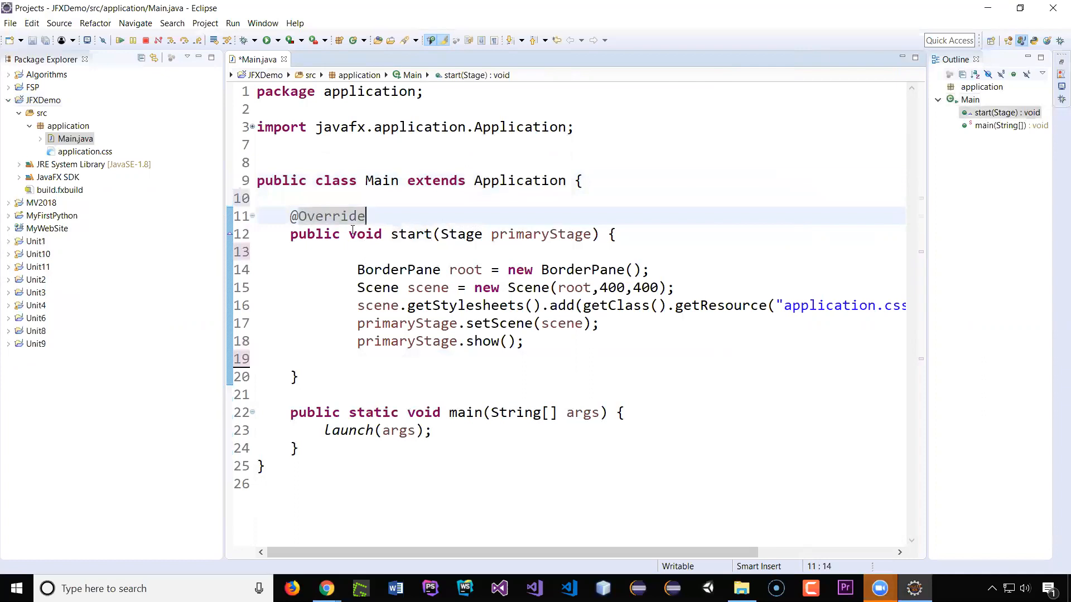
{"action": "key", "text": "Home"}
{"action": "left_click", "coordinate": [376, 212], "text": "shift"}
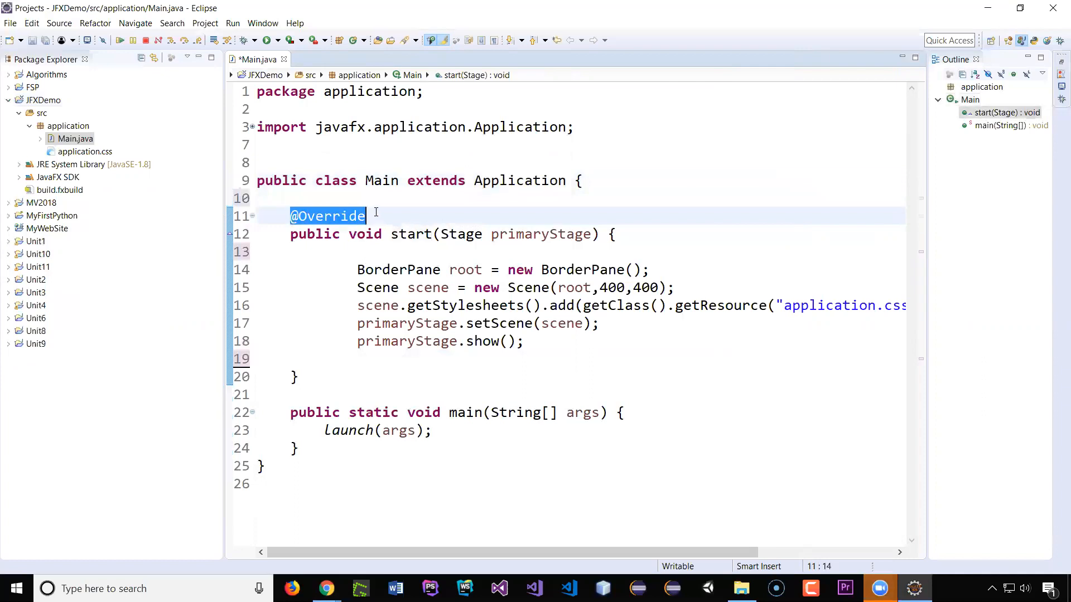
{"action": "key", "text": "BackSpace"}
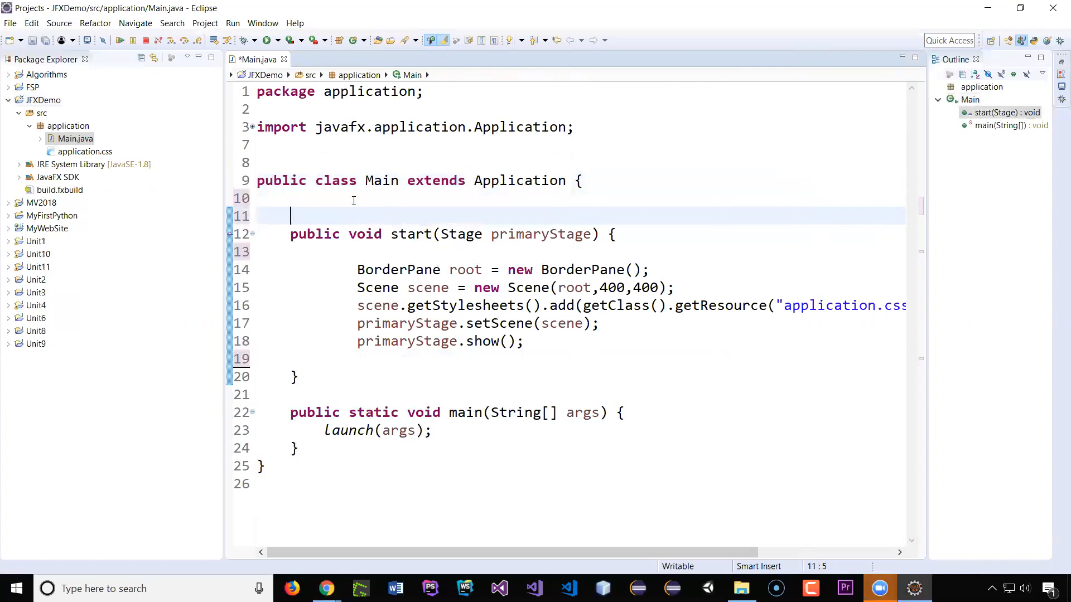
{"action": "key", "text": "ctrl+z"}
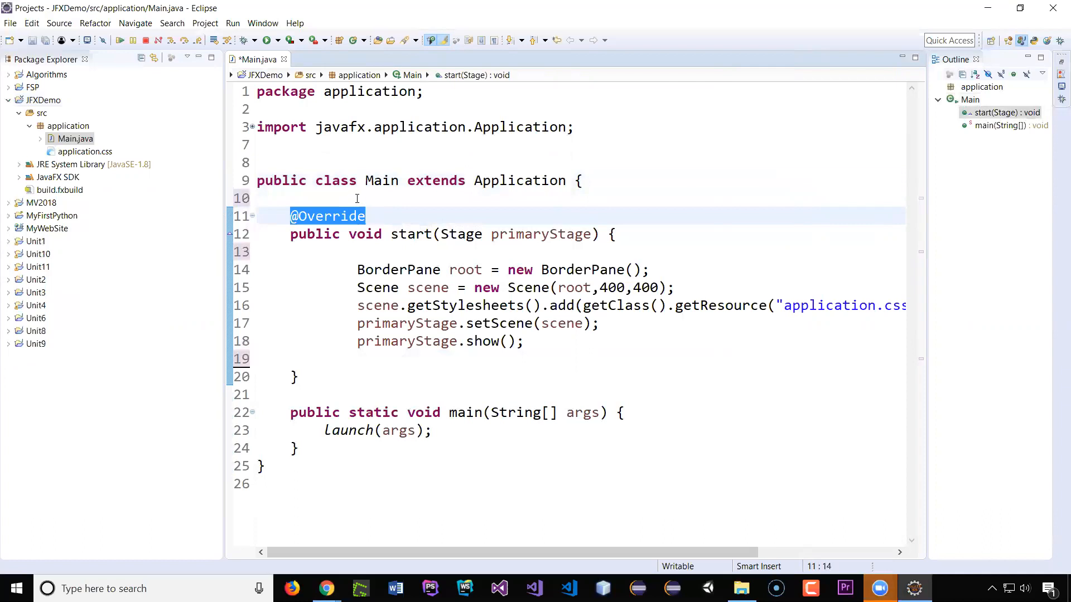
Step: Run the application, move its window aside and close it
{"action": "left_click", "coordinate": [357, 198]}
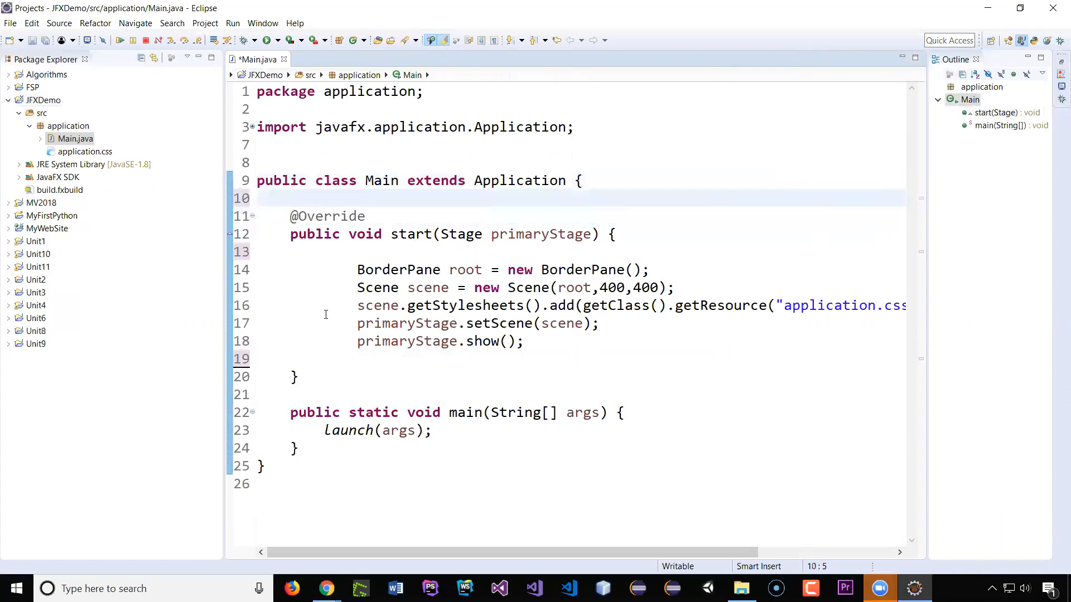
{"action": "left_click", "coordinate": [354, 269]}
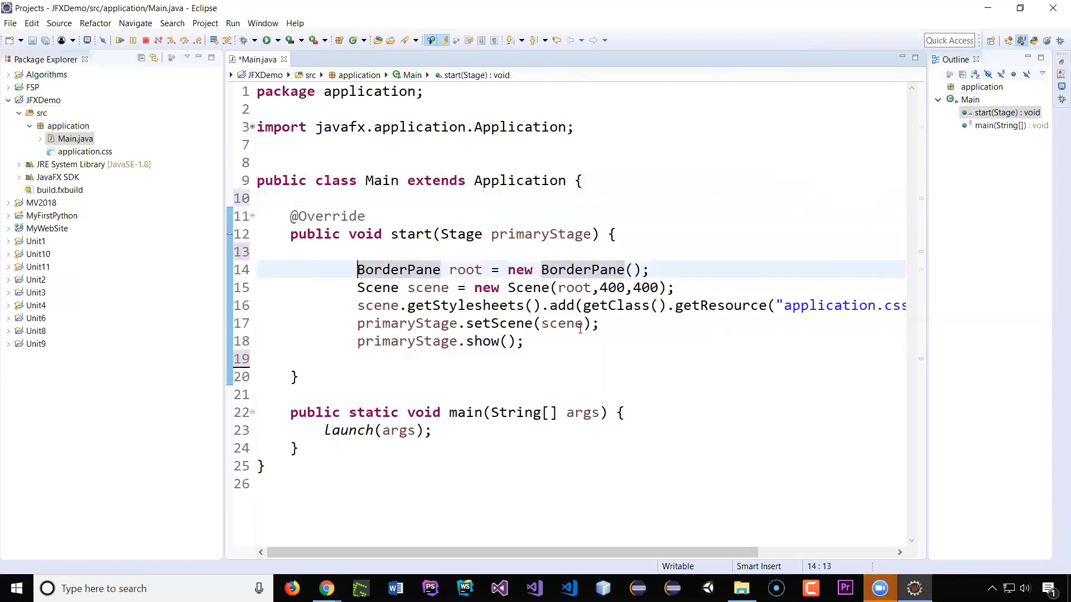
{"action": "left_click", "coordinate": [560, 347]}
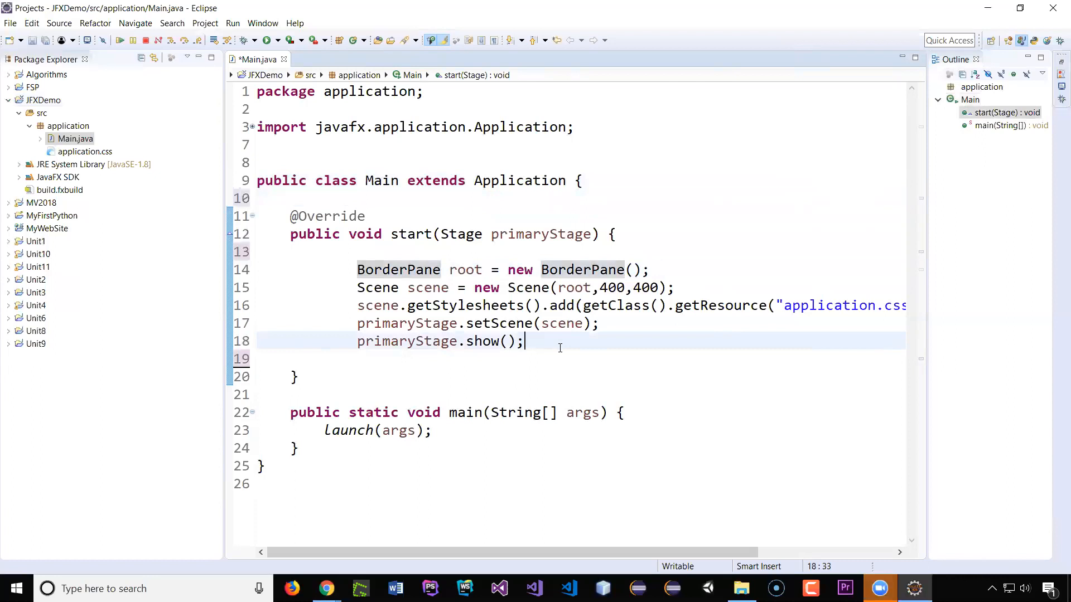
{"action": "left_click", "coordinate": [268, 42]}
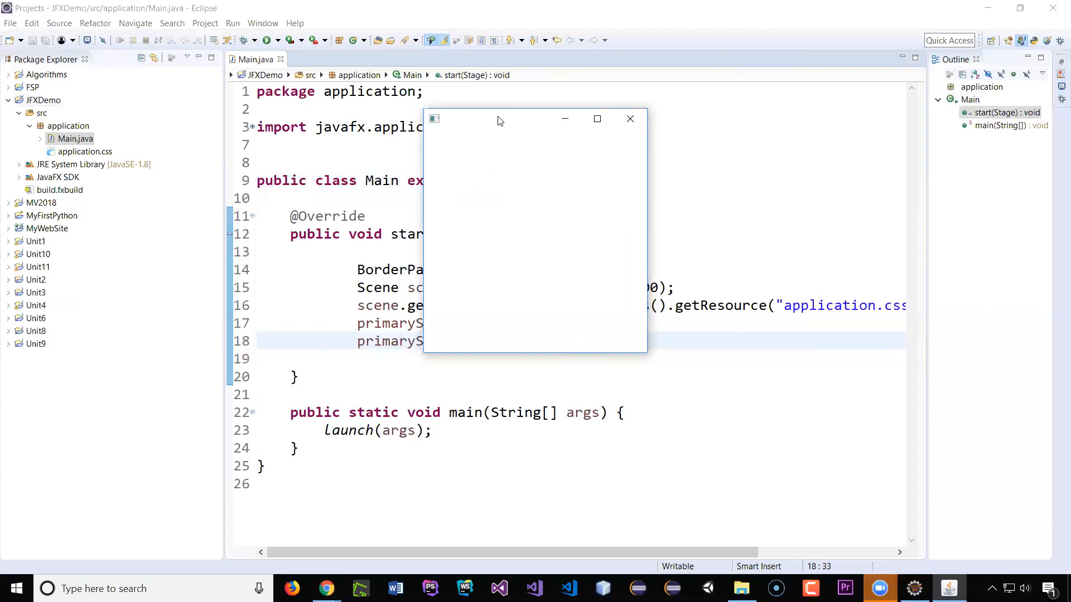
{"action": "left_click_drag", "start_coordinate": [499, 121], "coordinate": [517, 152]}
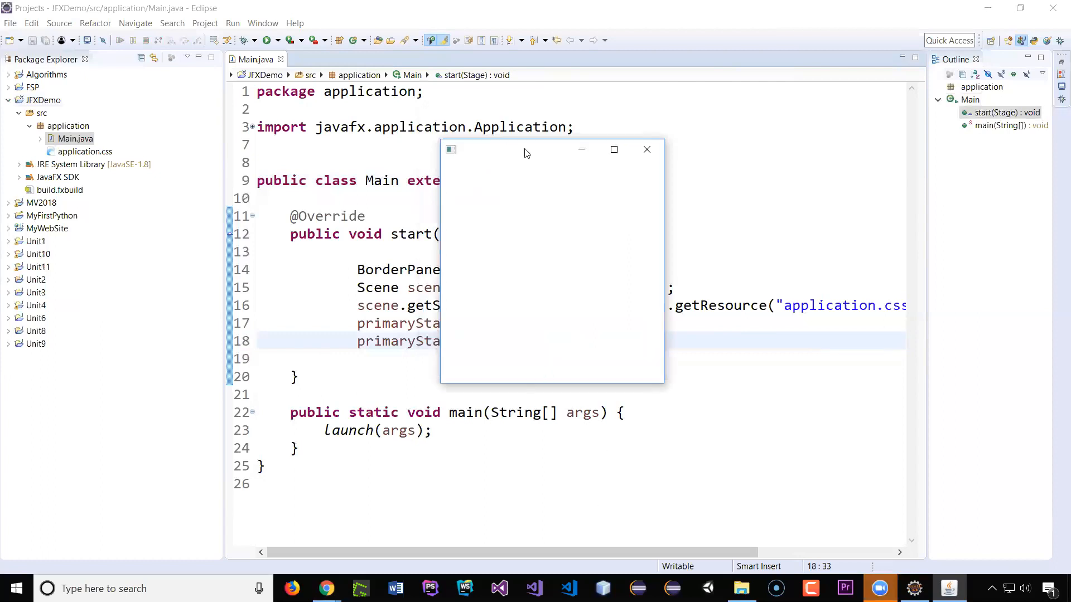
{"action": "left_click_drag", "start_coordinate": [525, 152], "coordinate": [761, 242]}
{"action": "left_click", "coordinate": [886, 234]}
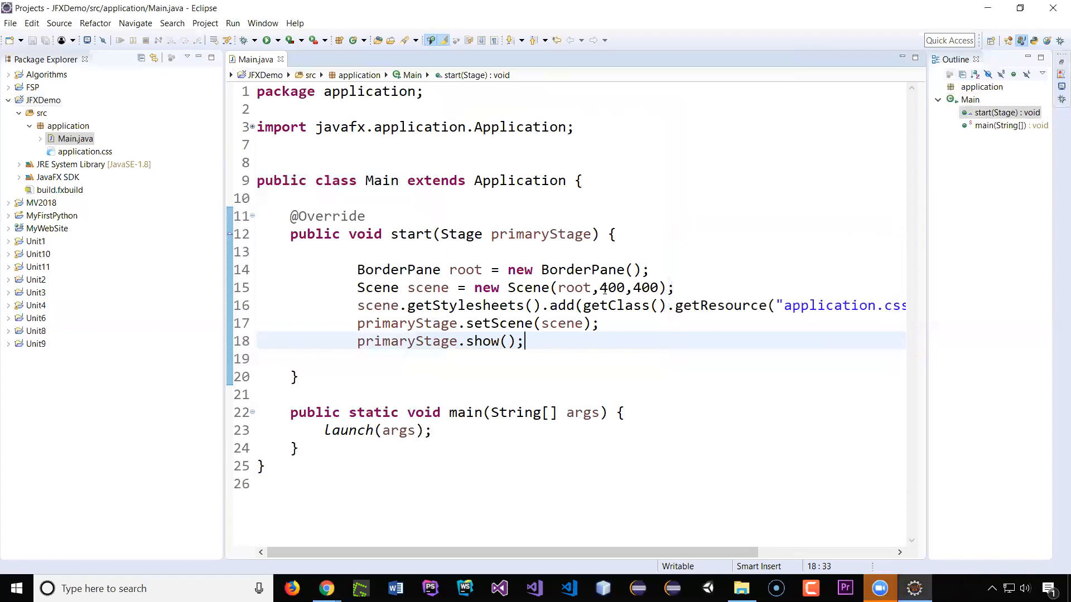
Step: Set the scene width in the Scene constructor to 600
{"action": "left_click_drag", "start_coordinate": [599, 289], "coordinate": [608, 290]}
{"action": "type", "text": "6"}
{"action": "left_click", "coordinate": [599, 252]}
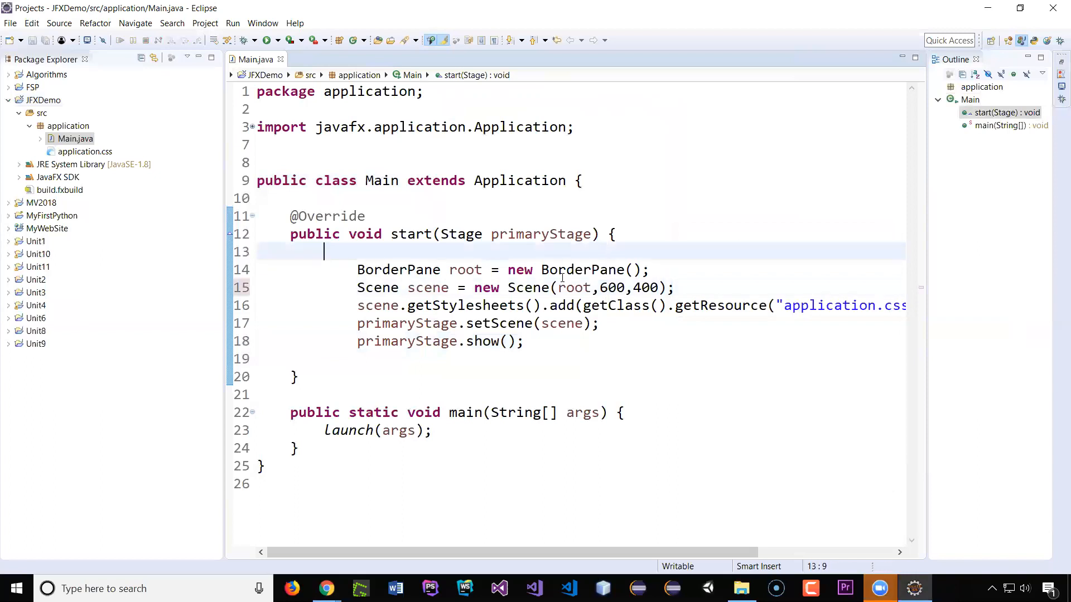
Step: Run the application twice, moving and closing its window each time
{"action": "left_click", "coordinate": [266, 41]}
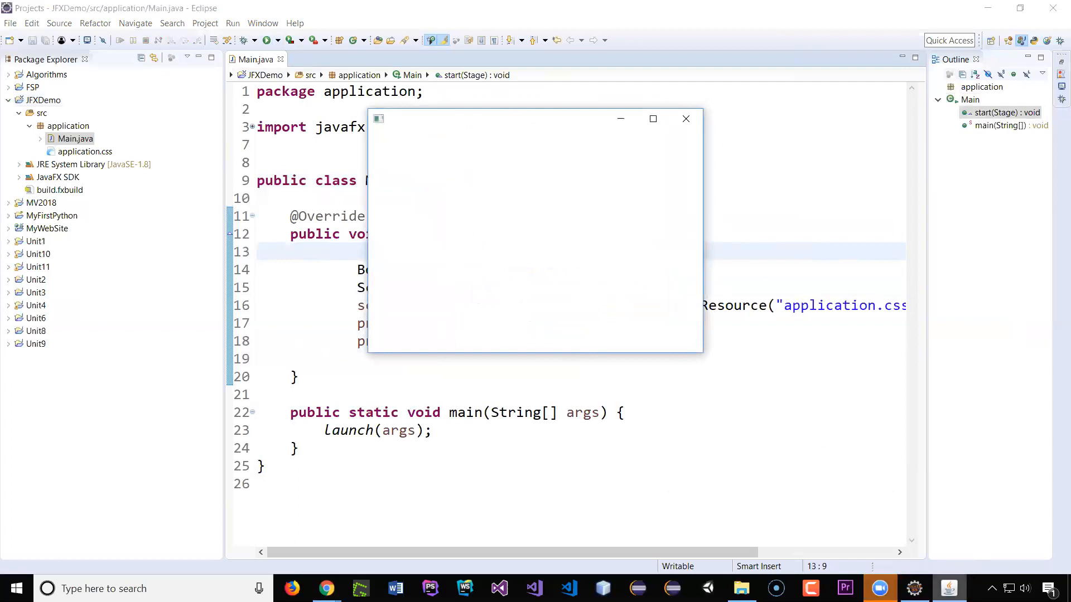
{"action": "mouse_move", "coordinate": [948, 588]}
{"action": "left_click", "coordinate": [763, 192]}
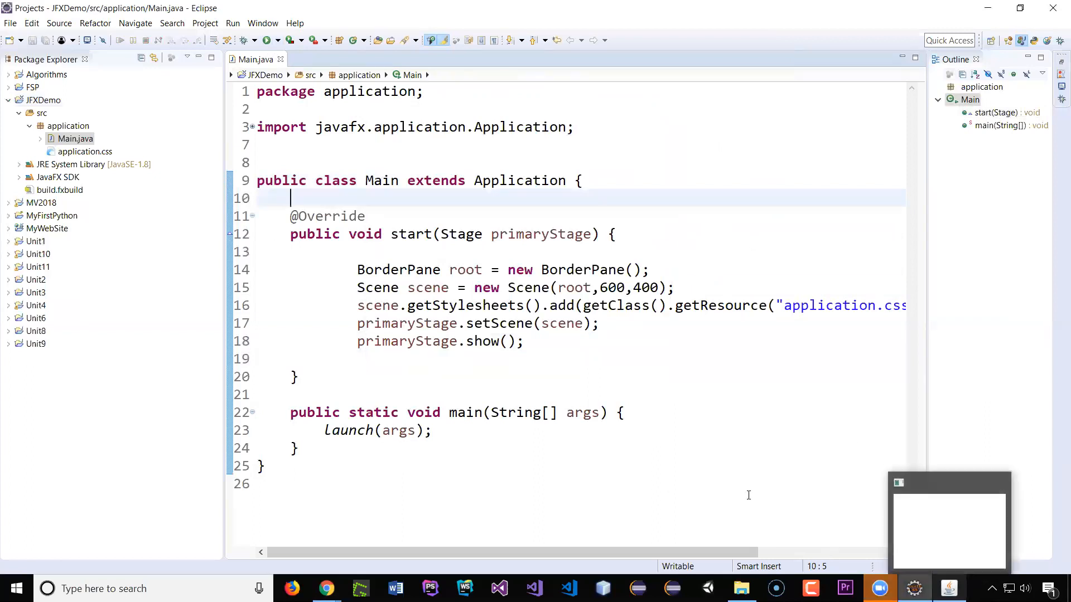
{"action": "left_click", "coordinate": [268, 42]}
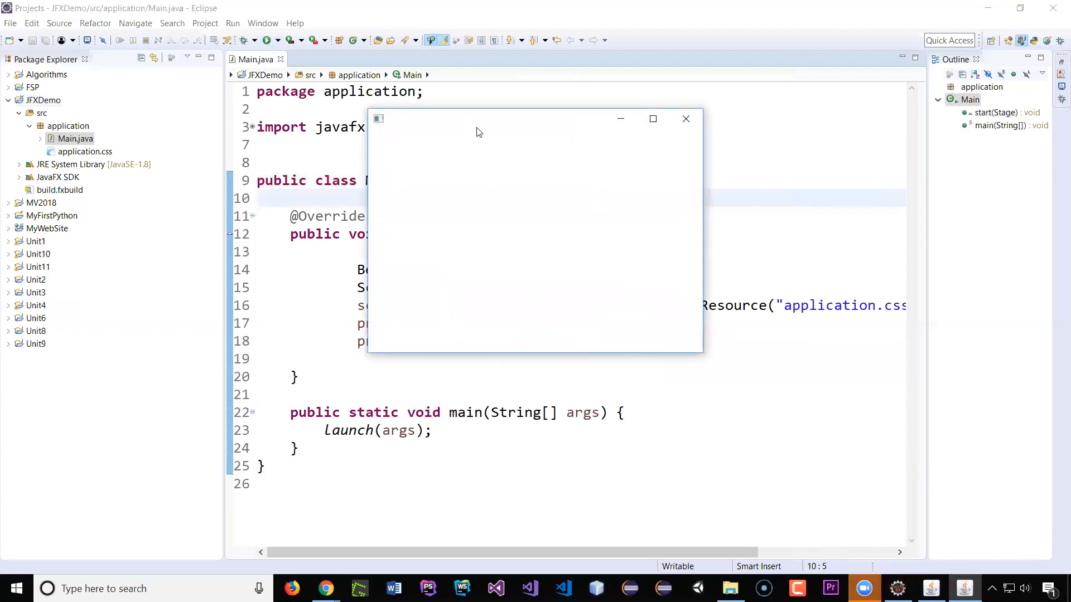
{"action": "left_click_drag", "start_coordinate": [487, 121], "coordinate": [580, 208]}
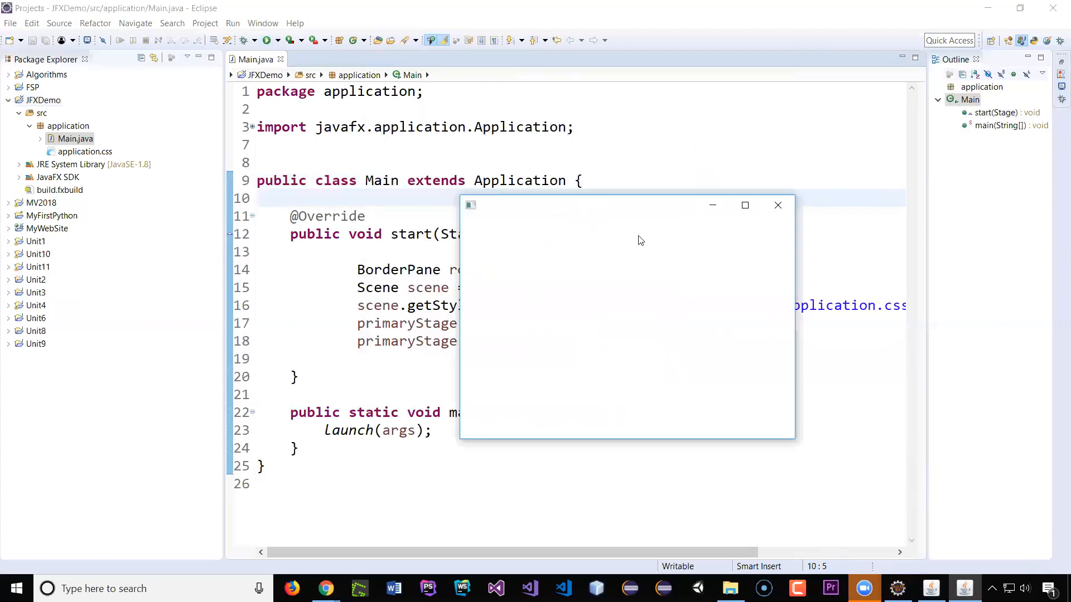
{"action": "left_click", "coordinate": [777, 206]}
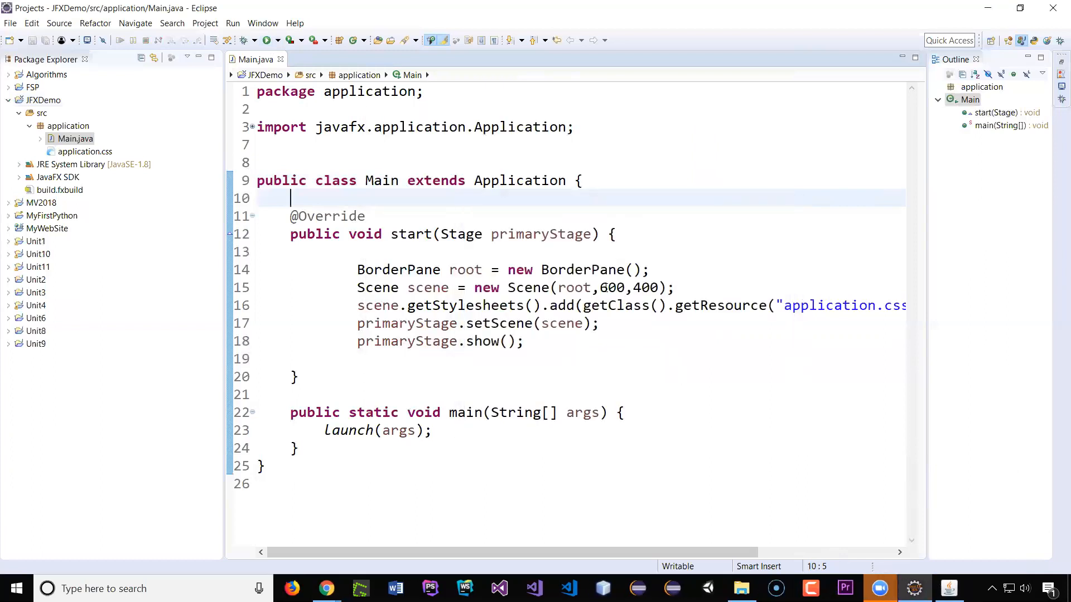
Step: Set the scene width in the Scene constructor to 900 and save Main.java
{"action": "left_click_drag", "start_coordinate": [600, 288], "coordinate": [608, 287]}
{"action": "type", "text": "9"}
{"action": "key", "text": "ctrl+s"}
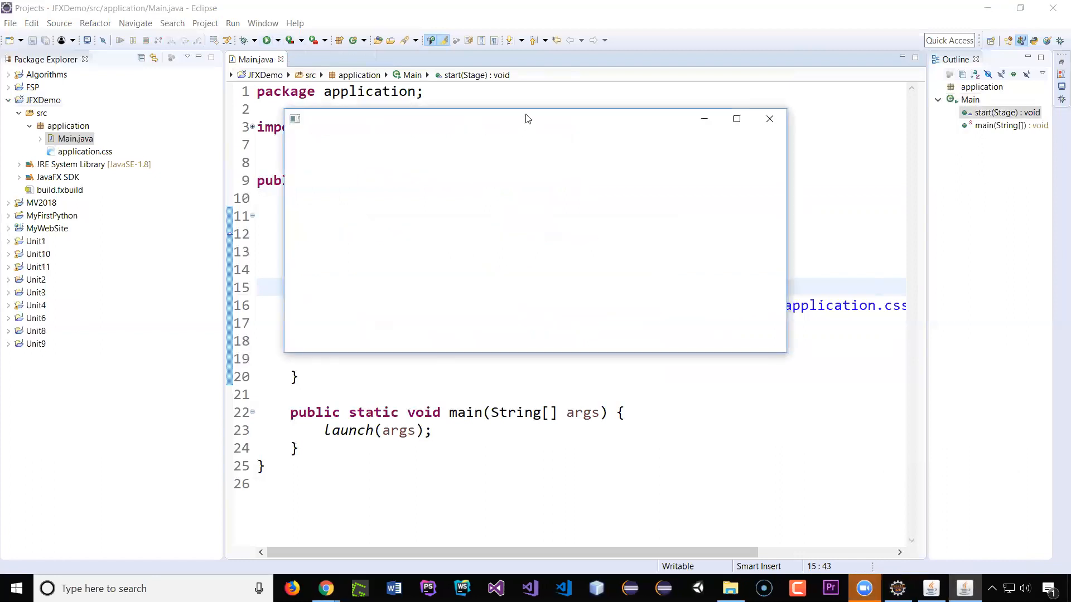
Step: Move the running application windows apart and close both of them
{"action": "left_click_drag", "start_coordinate": [526, 116], "coordinate": [430, 131]}
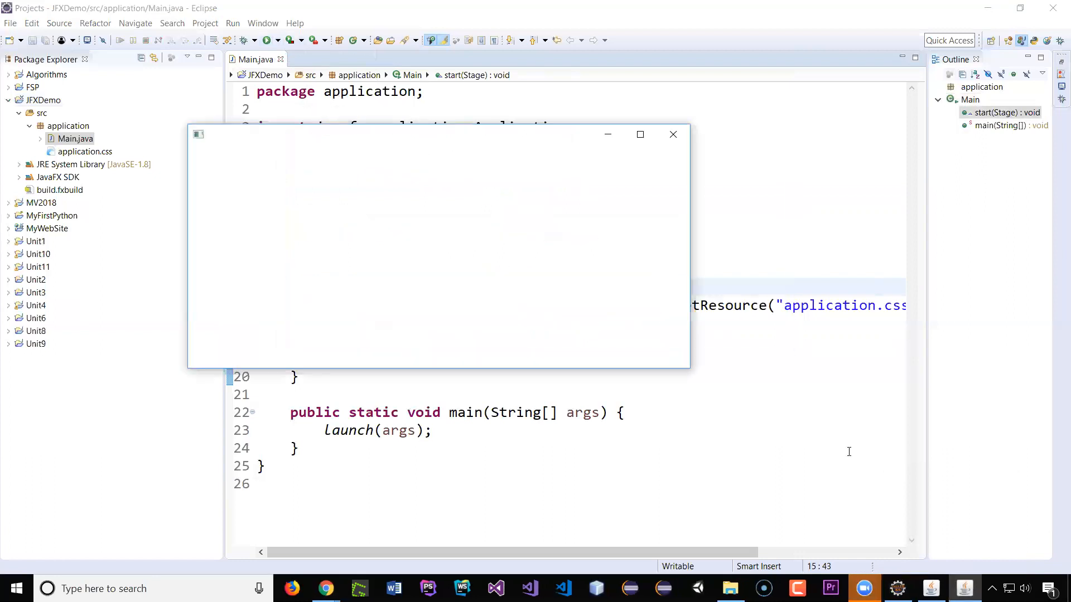
{"action": "left_click", "coordinate": [930, 583]}
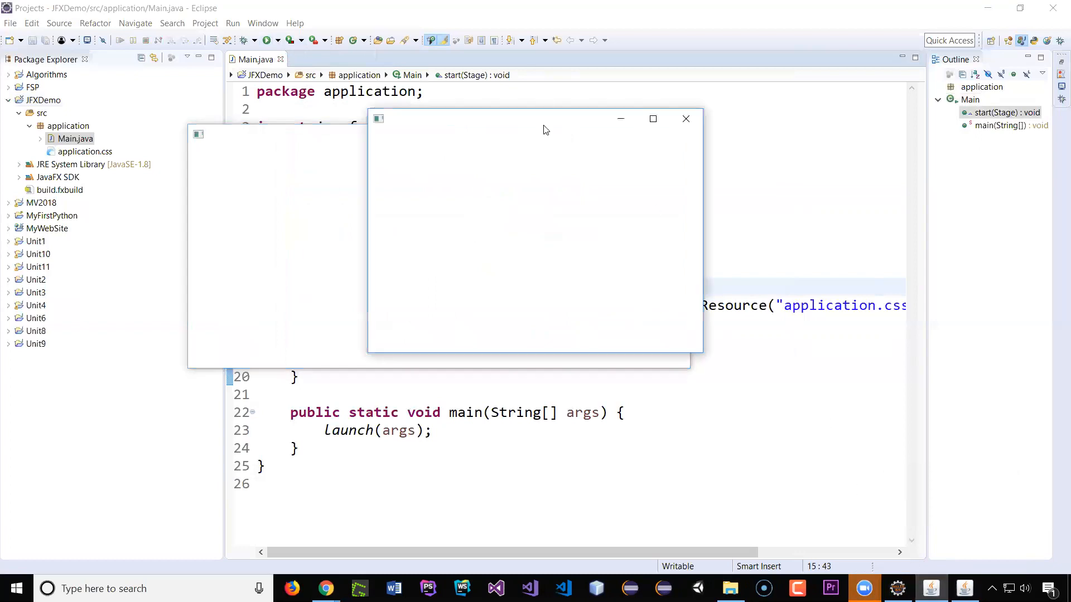
{"action": "left_click_drag", "start_coordinate": [556, 142], "coordinate": [626, 243]}
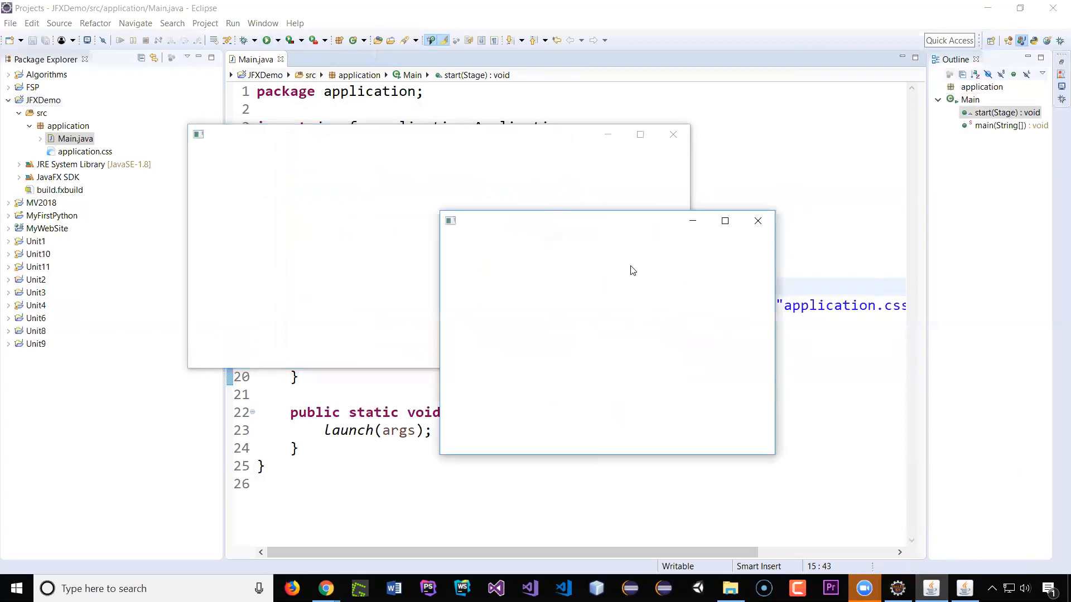
{"action": "left_click", "coordinate": [758, 222]}
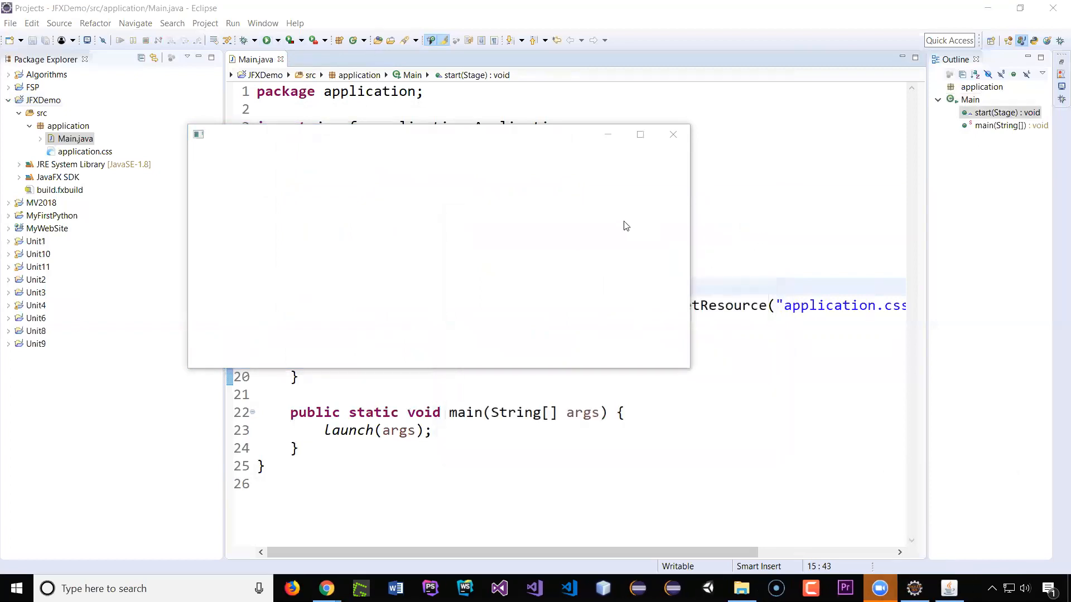
{"action": "left_click", "coordinate": [671, 139]}
{"action": "left_click", "coordinate": [669, 140]}
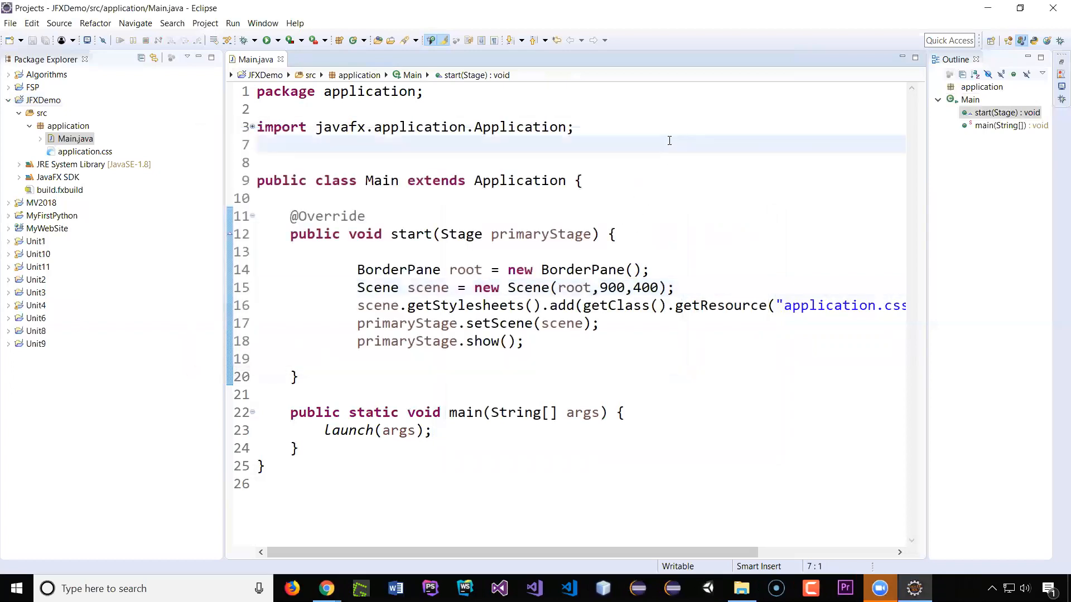